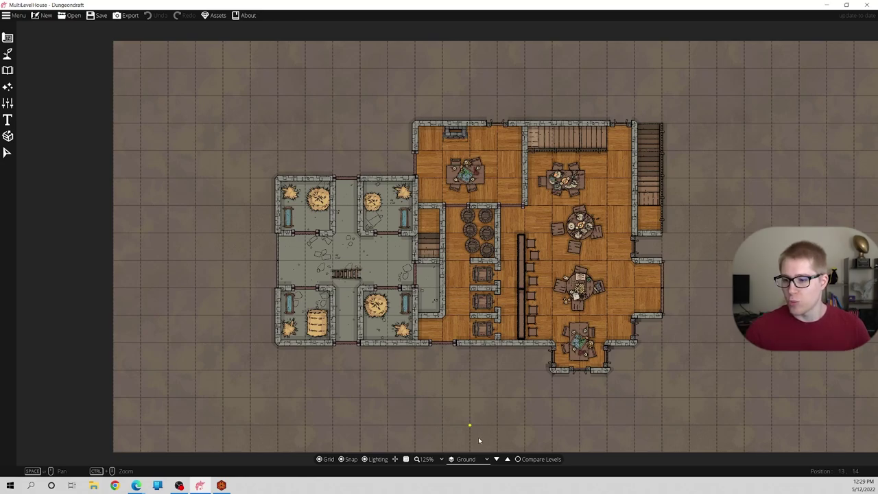
- Show the 2nd Floor level and turn on level comparison with Ground as the reference level
click(478, 460)
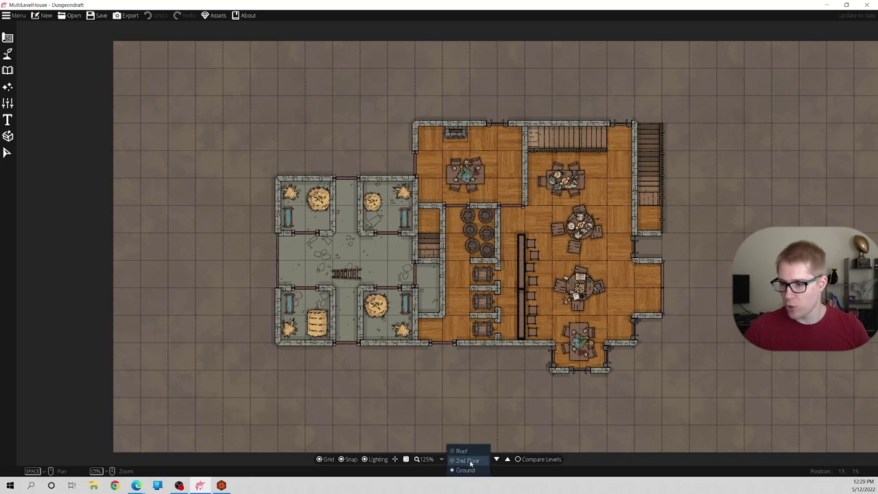
click(467, 460)
click(532, 458)
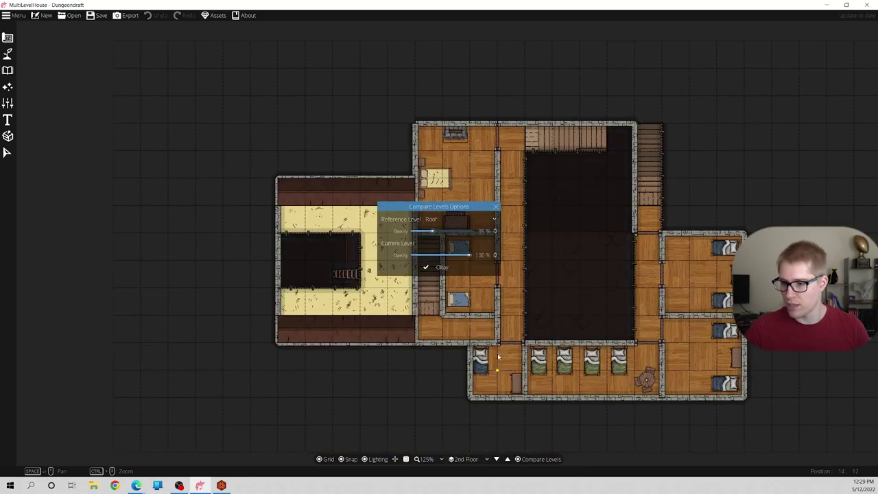
click(440, 221)
click(443, 241)
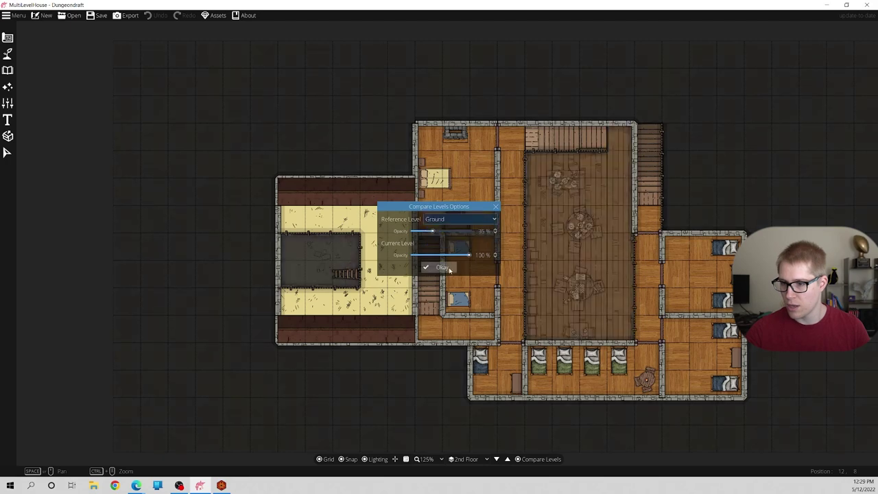
click(447, 267)
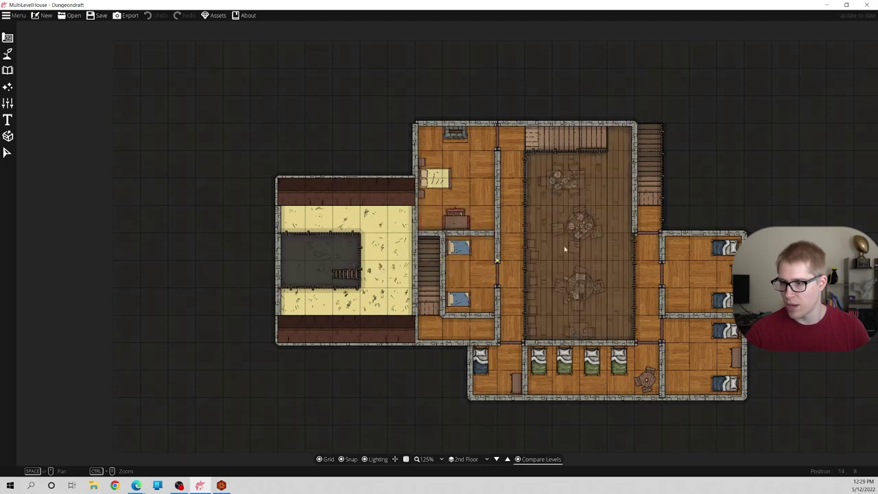
- Return to the Ground level and disable its terrain in the Terrain Brush settings
click(467, 459)
click(469, 453)
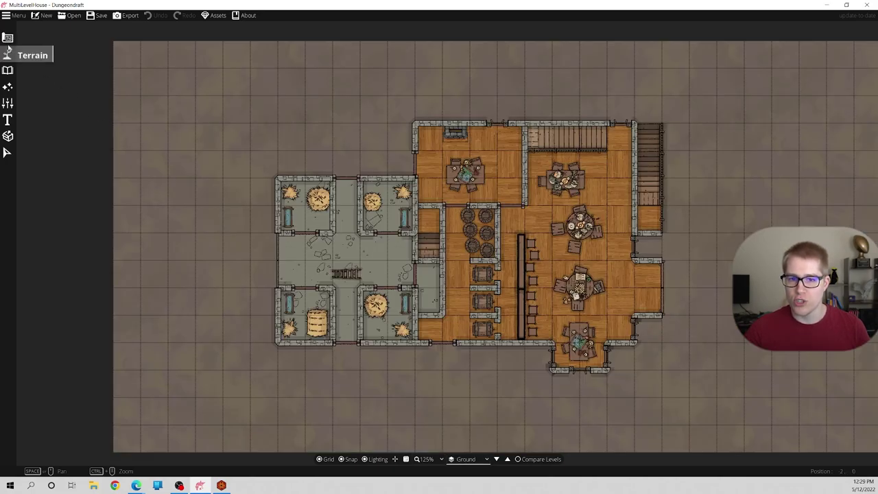
click(7, 39)
click(31, 51)
click(4, 54)
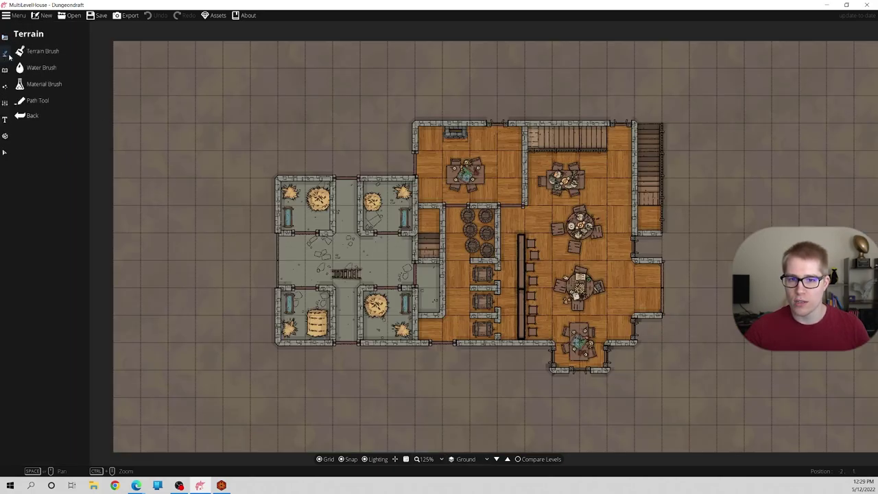
click(30, 50)
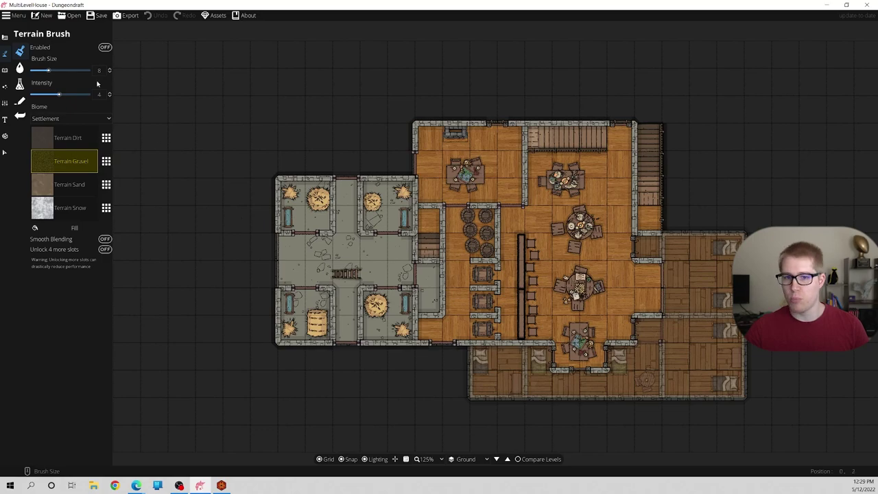
- Crop the export area around the whole building outline using the Roof level, about 2850 x 1800 pixels
click(129, 16)
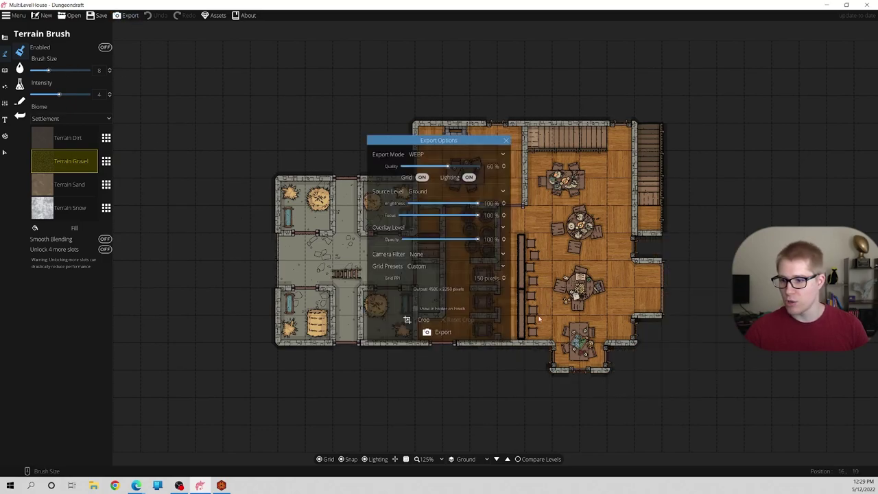
click(421, 322)
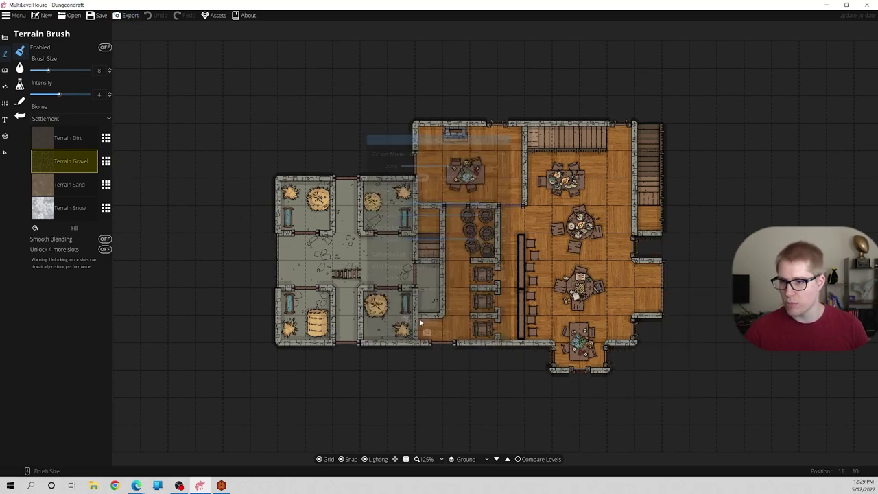
click(464, 461)
click(463, 451)
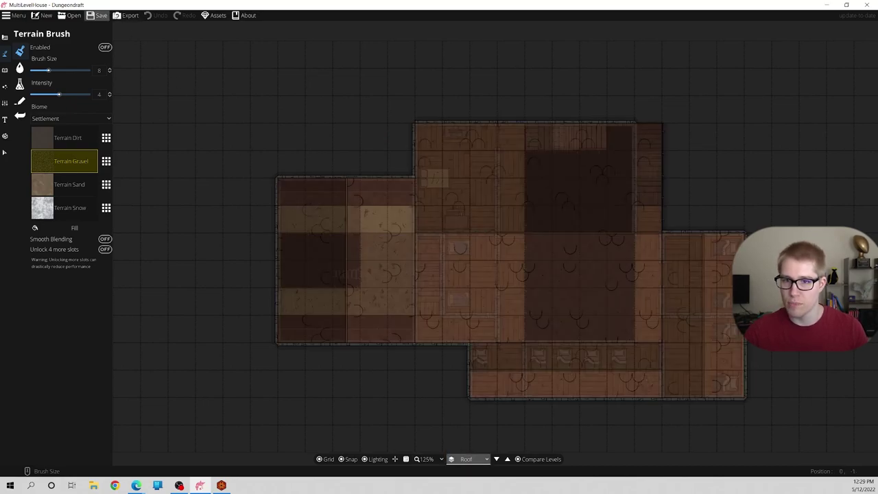
click(129, 16)
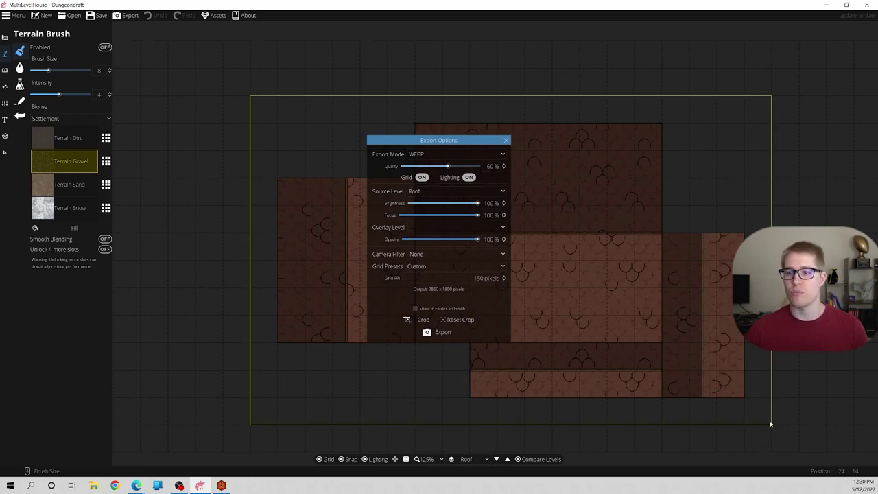
- Export the Ground level as a WEBP image with the grid turned off
click(443, 191)
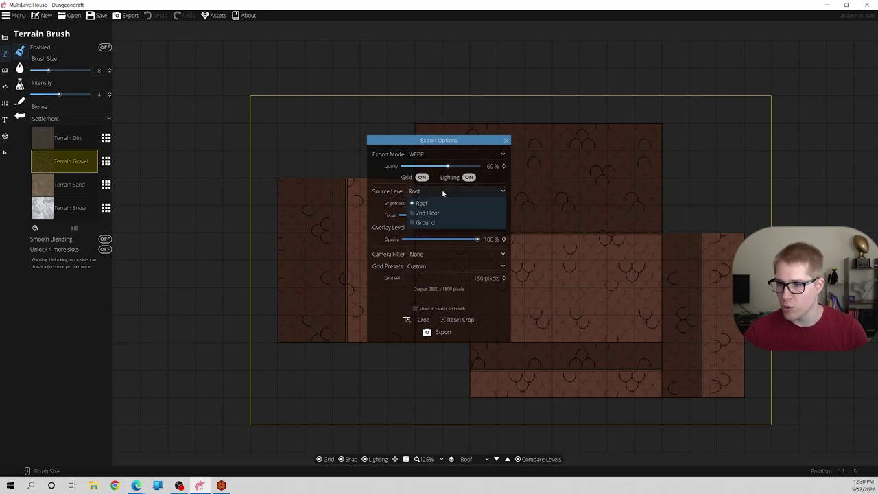
click(425, 191)
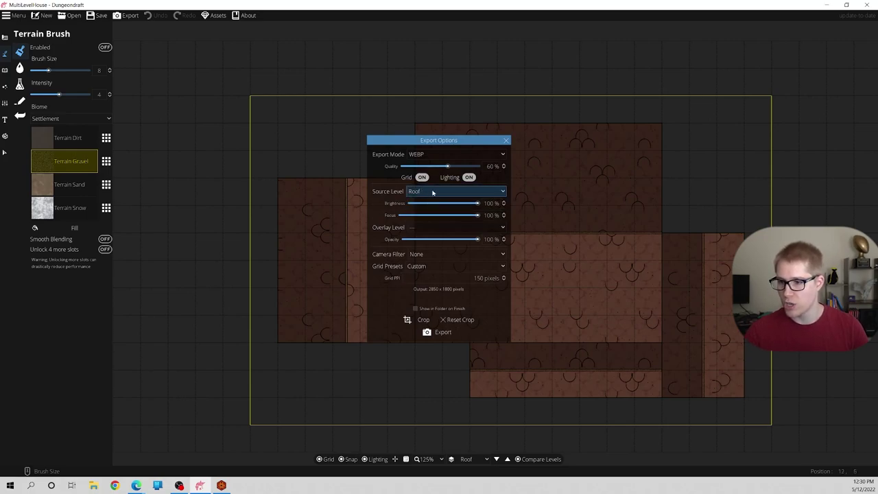
click(436, 194)
click(425, 222)
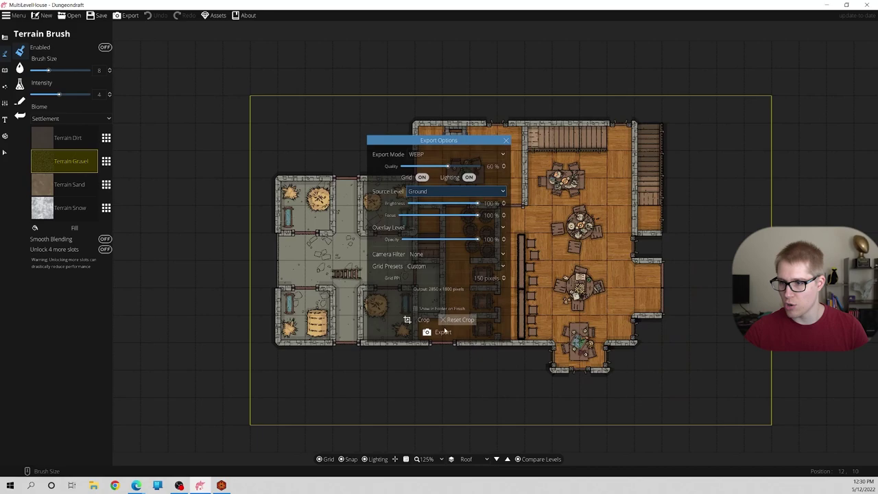
click(421, 177)
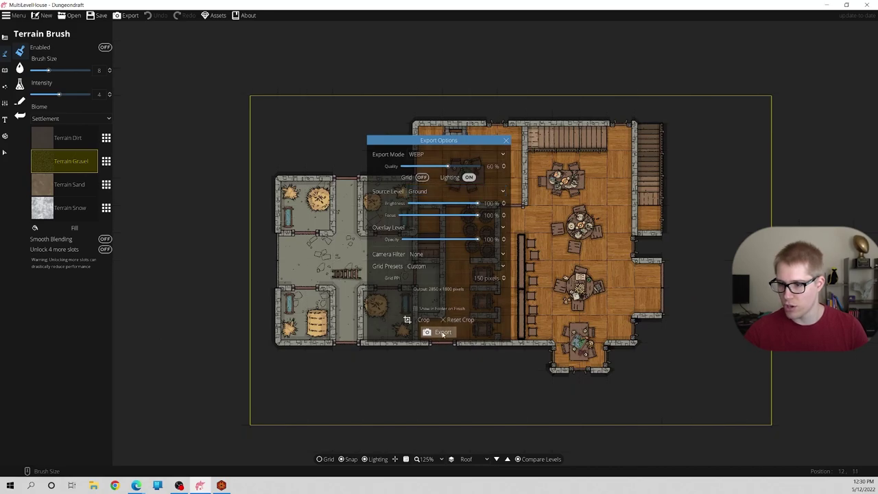
click(442, 333)
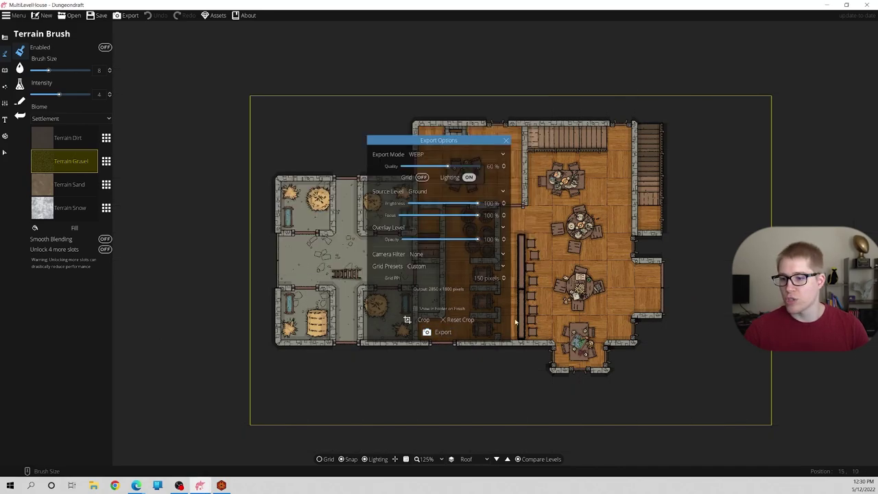
click(497, 156)
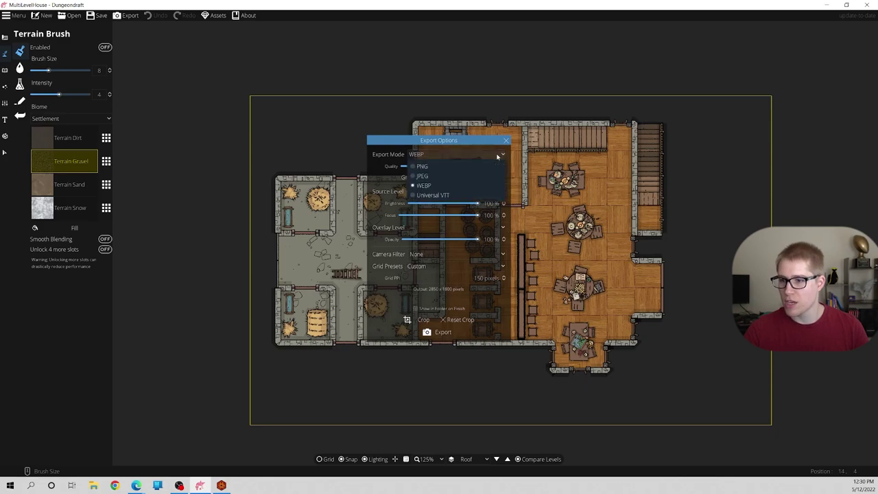
click(456, 185)
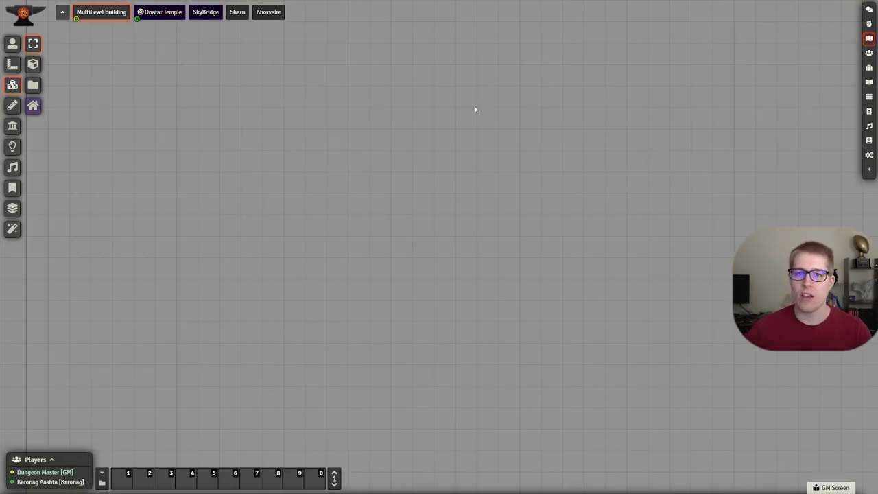
- Switch to the MultiLevel Building scene in Foundry VTT and add two new entries to the Levels module's level list
click(17, 209)
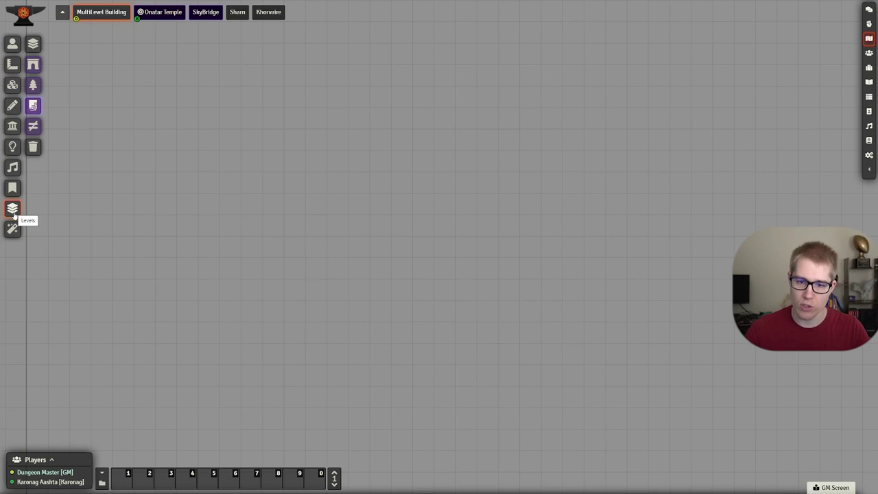
click(33, 44)
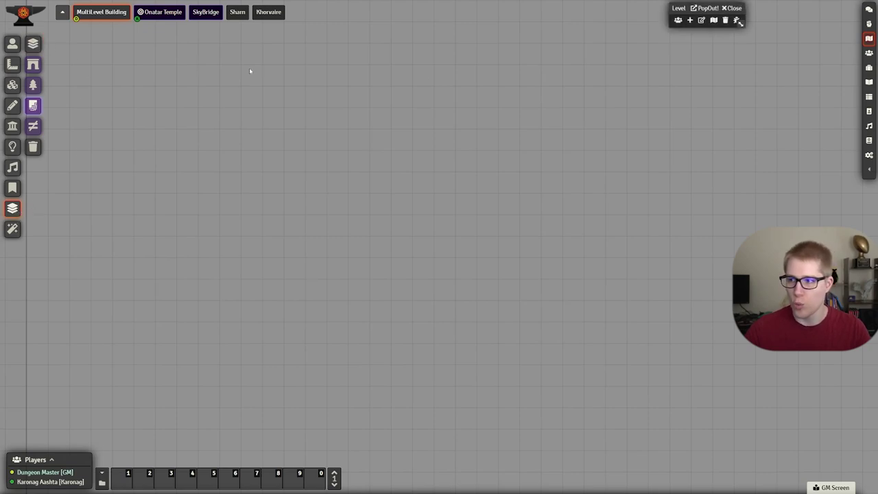
drag(683, 7, 641, 47)
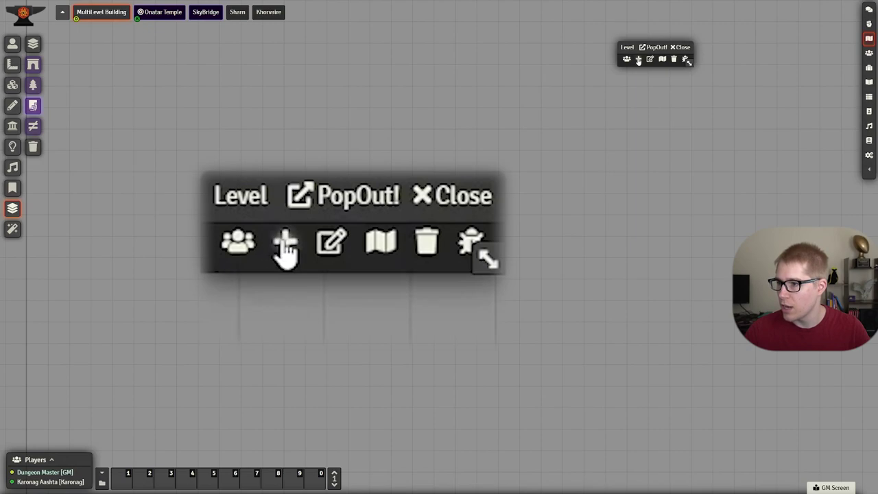
click(638, 59)
click(637, 67)
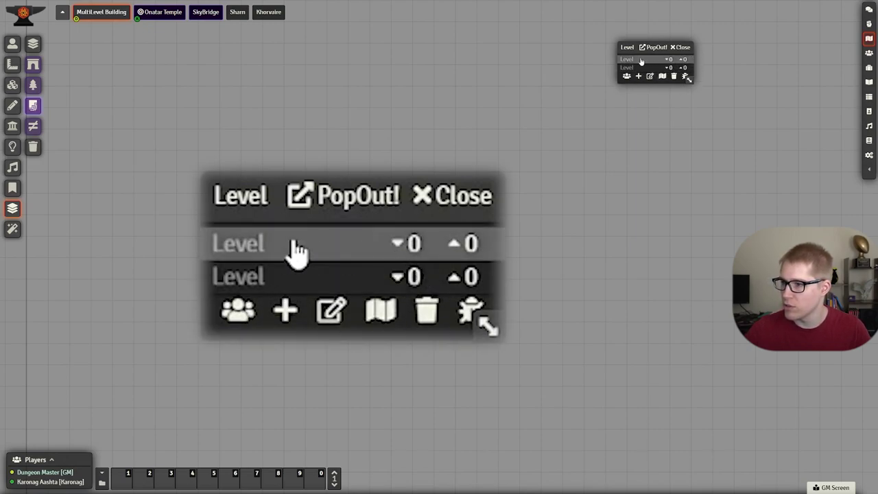
- Name the first level Ground and set its elevation range from 0 to 9
click(627, 60)
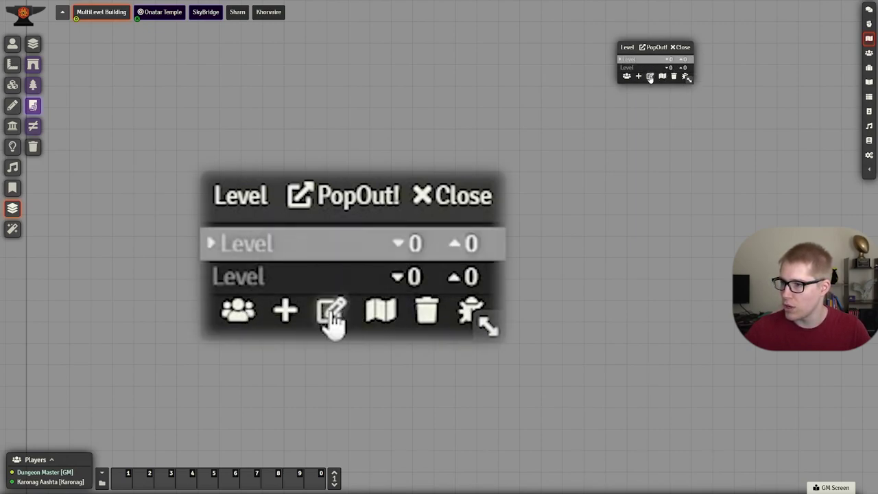
click(650, 76)
click(654, 59)
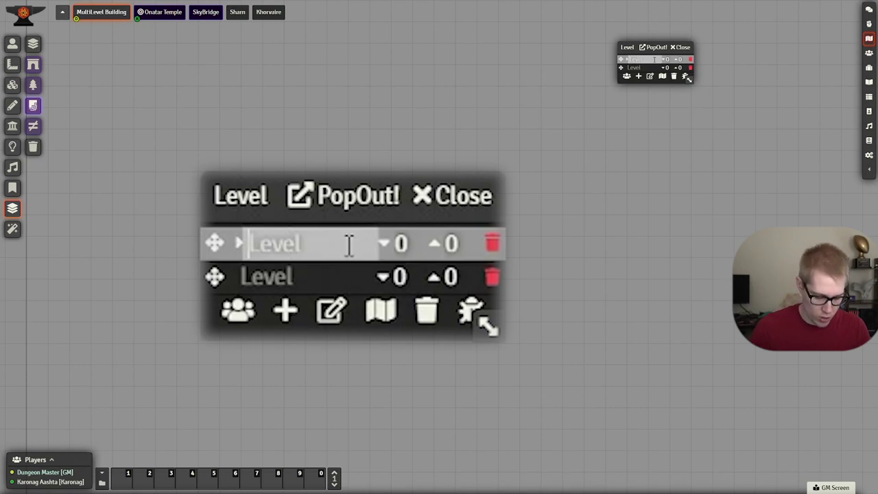
text(Ground)
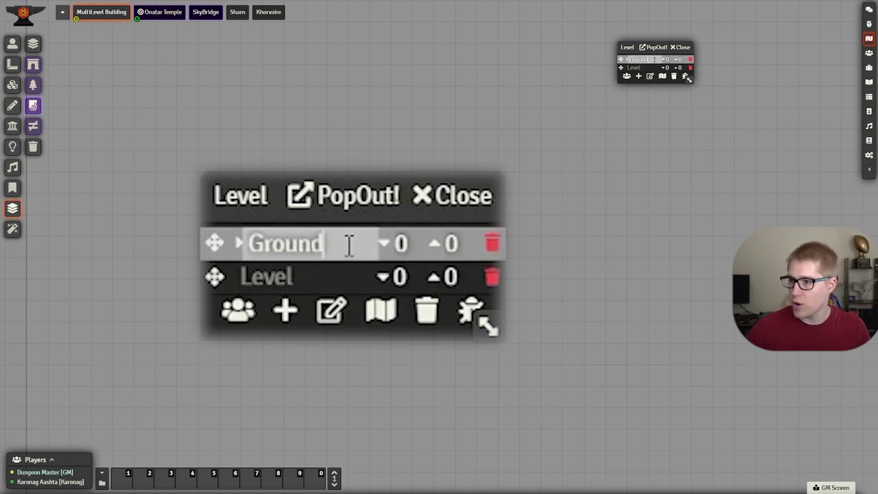
click(666, 60)
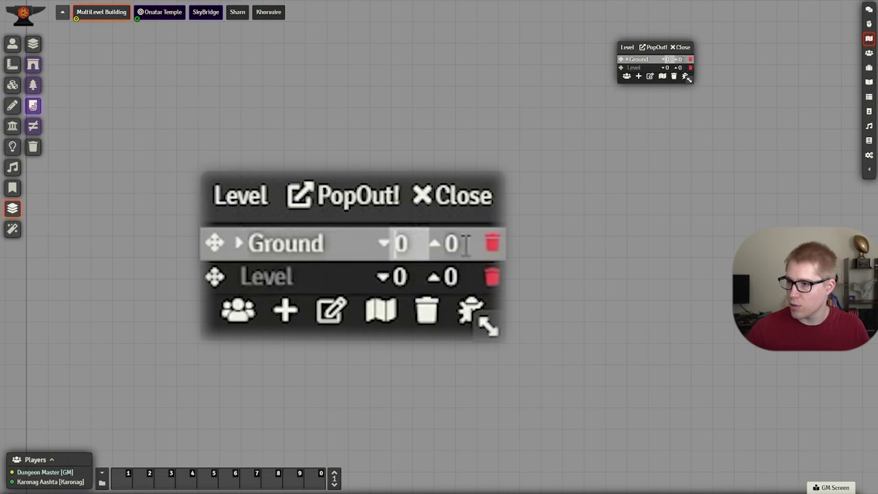
click(678, 60)
text(9)
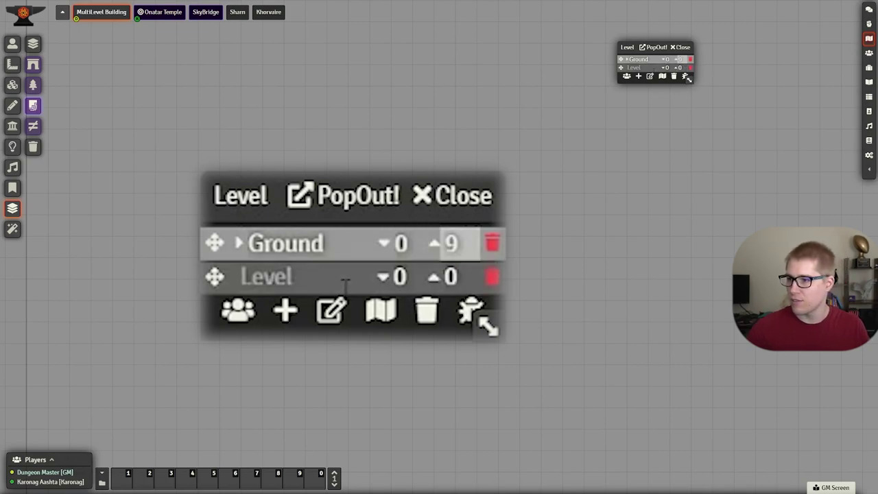
- Name the second level 2nd Floor, set its elevation range from 10 to 11 and finish editing
click(648, 68)
text(2nd Floor)
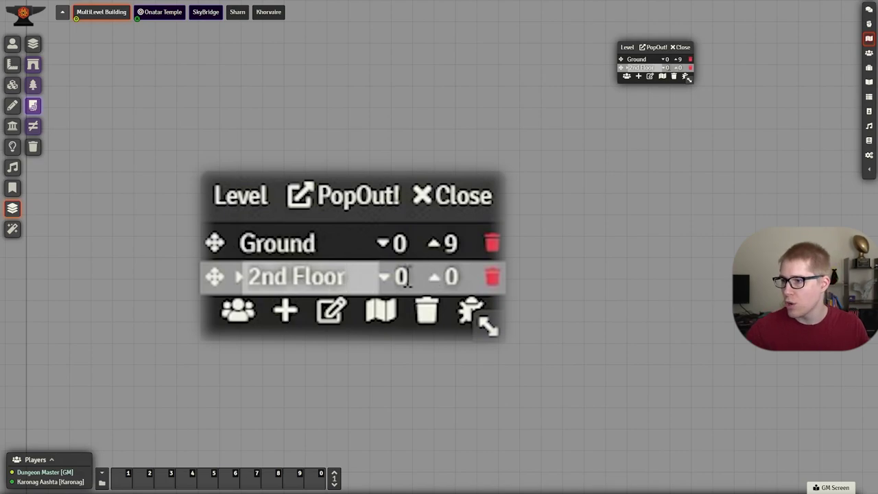
key(Tab)
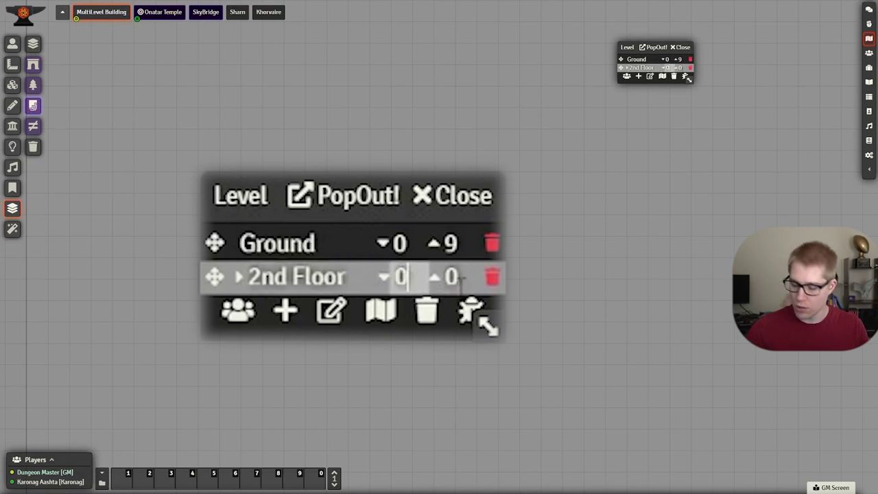
text(10)
key(Tab)
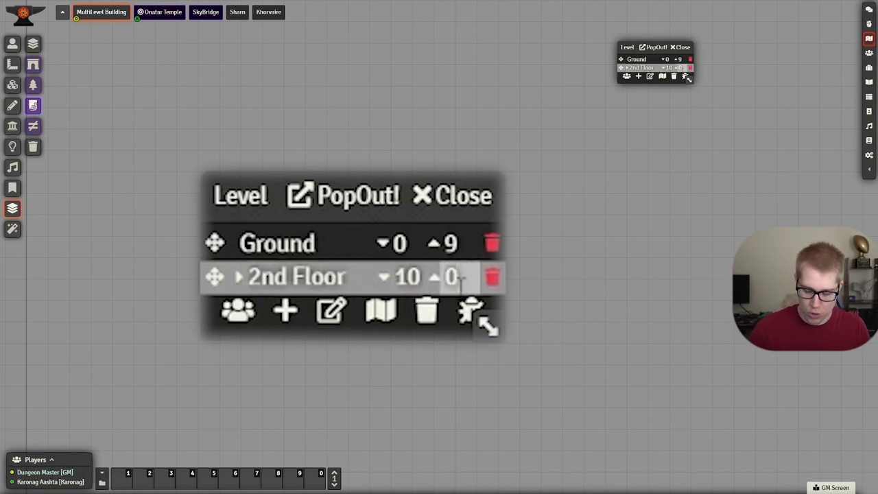
text(11)
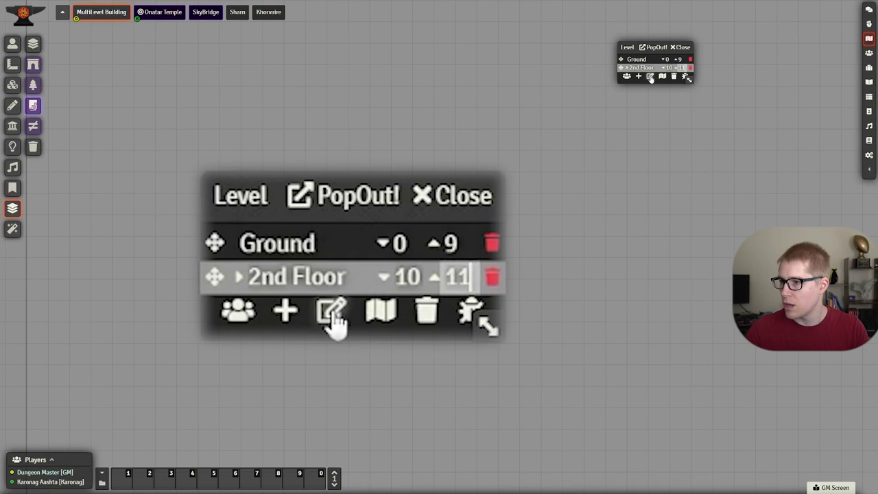
click(650, 77)
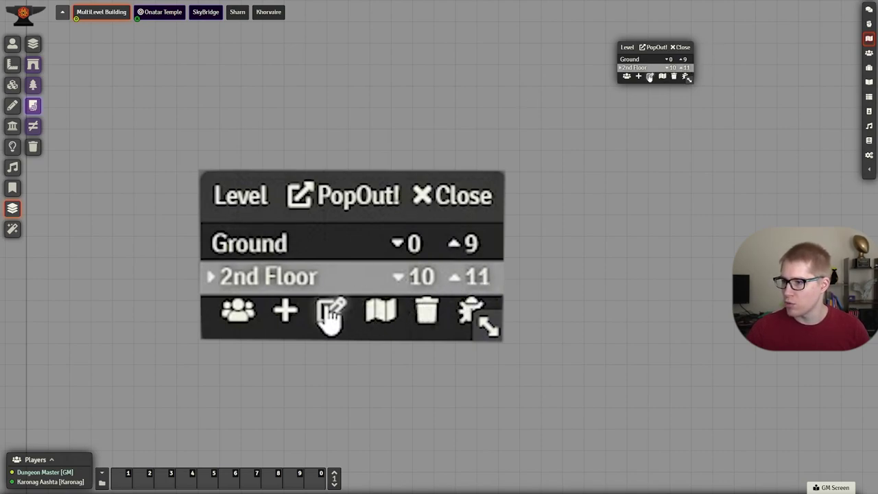
- Set the 2nd Floor level's upper elevation to 19
click(650, 77)
click(685, 68)
key(BackSpace)
text(9)
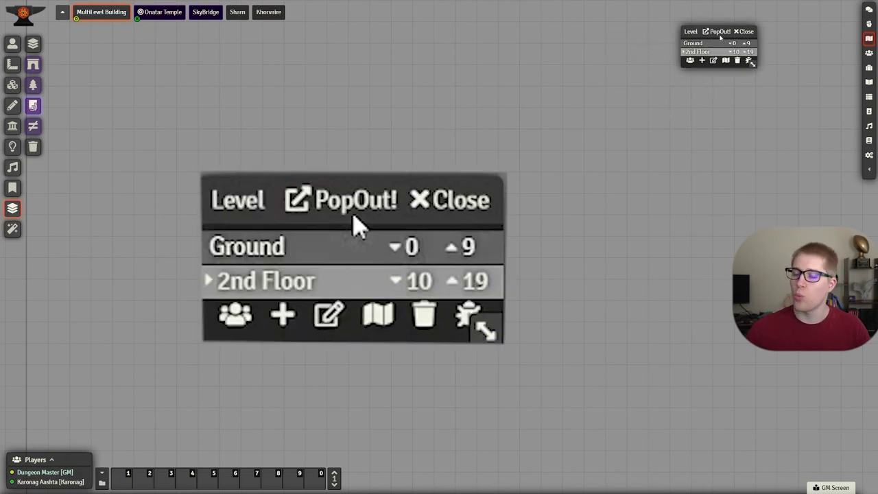
click(702, 44)
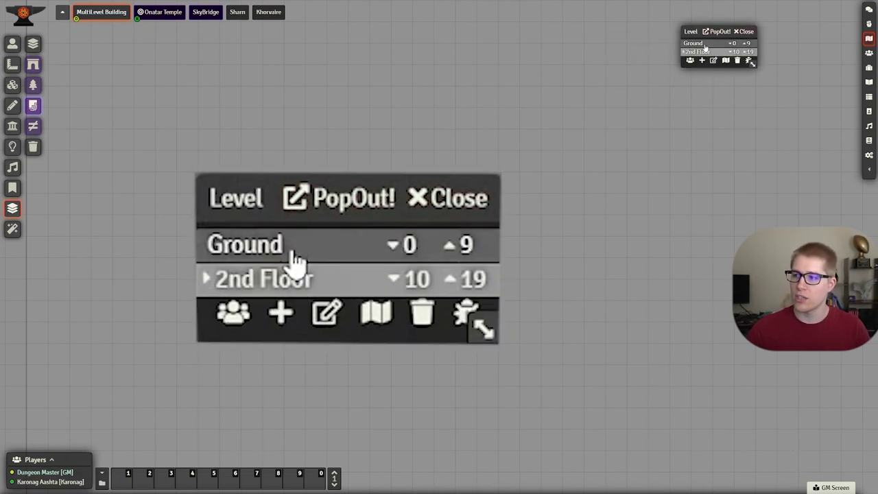
double_click(705, 52)
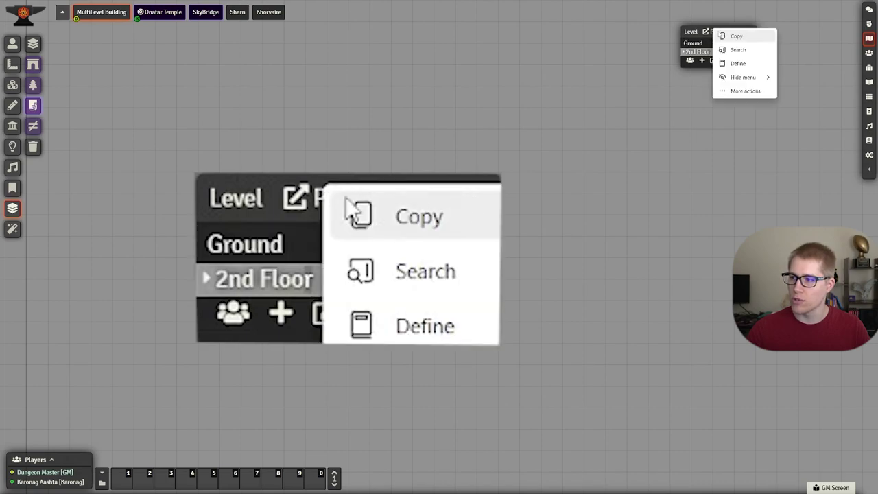
- Activate the Ground level, bring up the tile image browser and set the asset grid size to 150 pixels
click(743, 31)
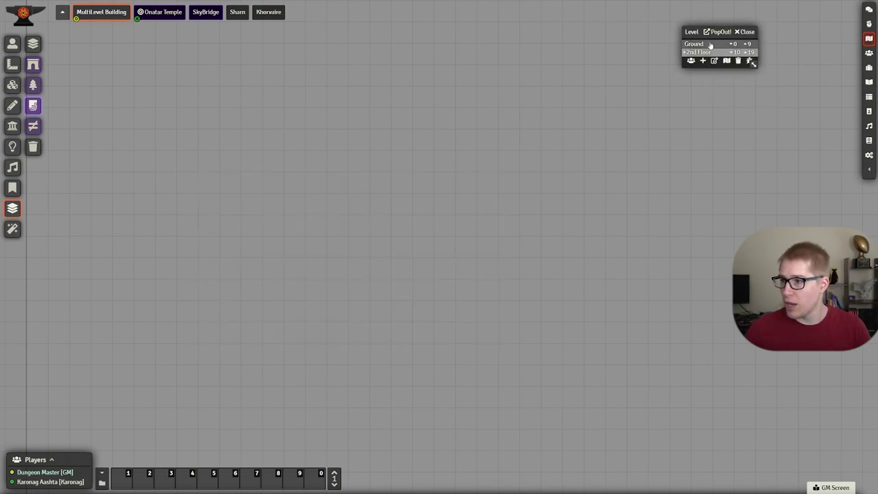
click(711, 44)
drag(608, 233, 629, 225)
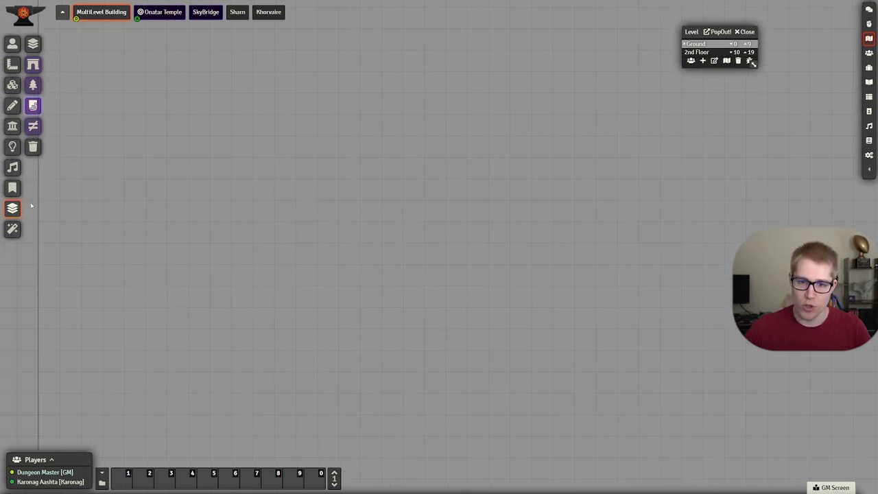
click(12, 84)
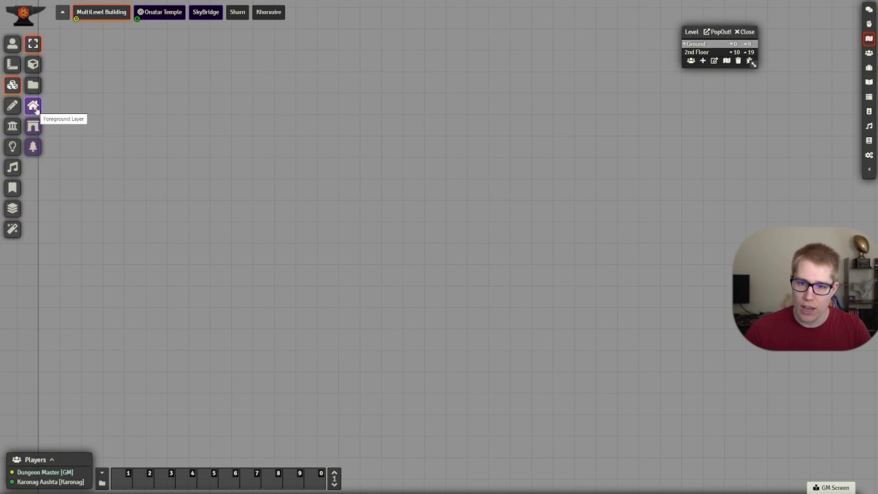
click(33, 84)
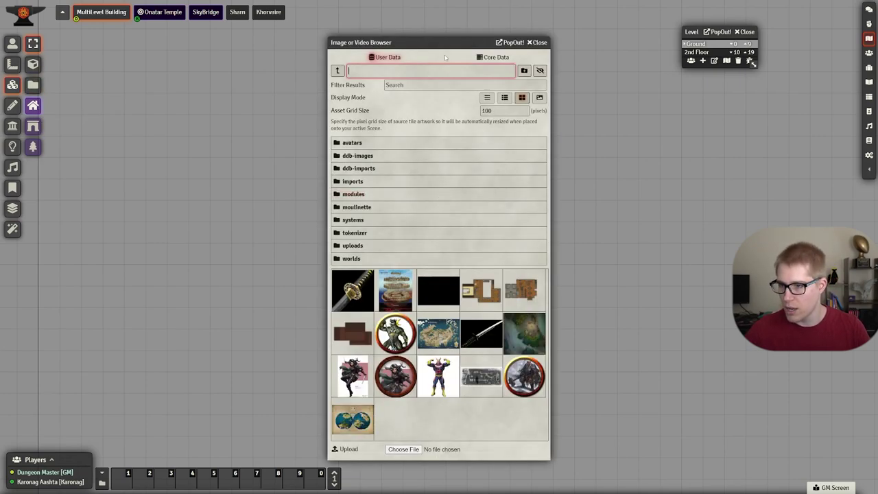
click(488, 110)
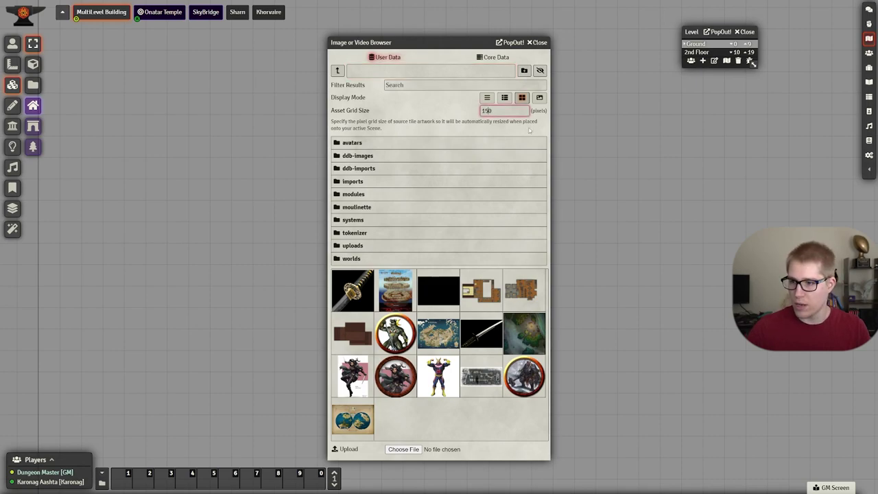
click(436, 114)
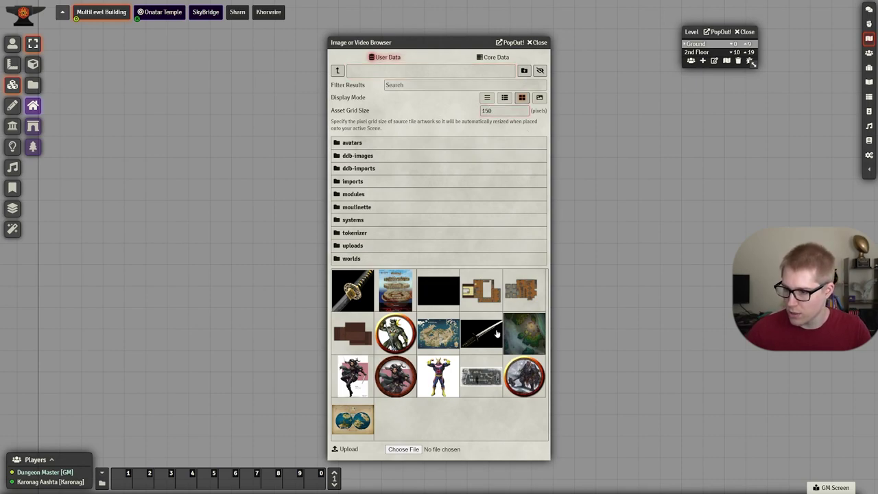
- Move the image browser aside and place the ground floor map image in the scene as a tile
drag(440, 43, 644, 61)
drag(699, 59, 790, 56)
drag(826, 310, 421, 272)
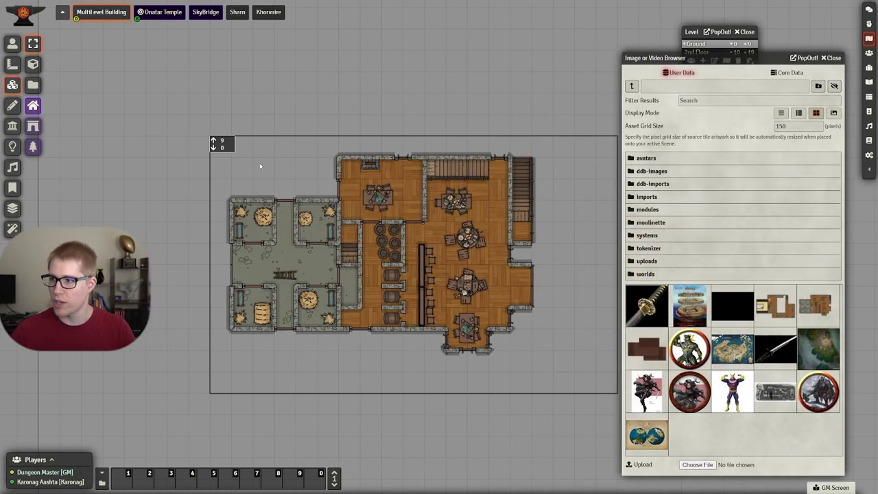
- Place the upper floor map on the 2nd Floor level, align it over the ground floor map, and add the roof image over the building
click(691, 32)
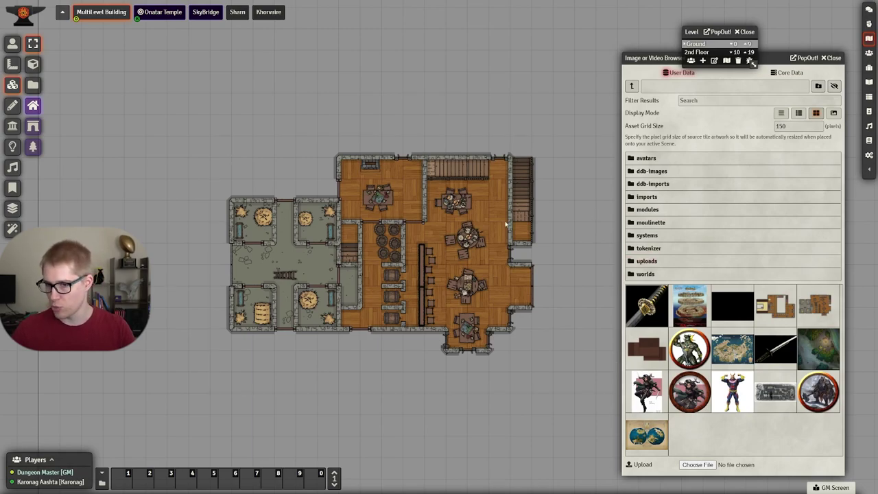
click(712, 53)
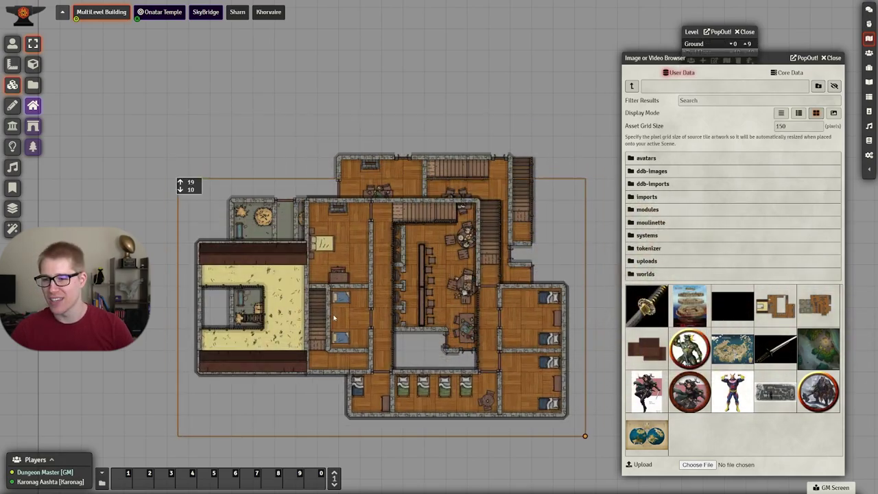
drag(299, 220, 333, 258)
drag(333, 257, 353, 266)
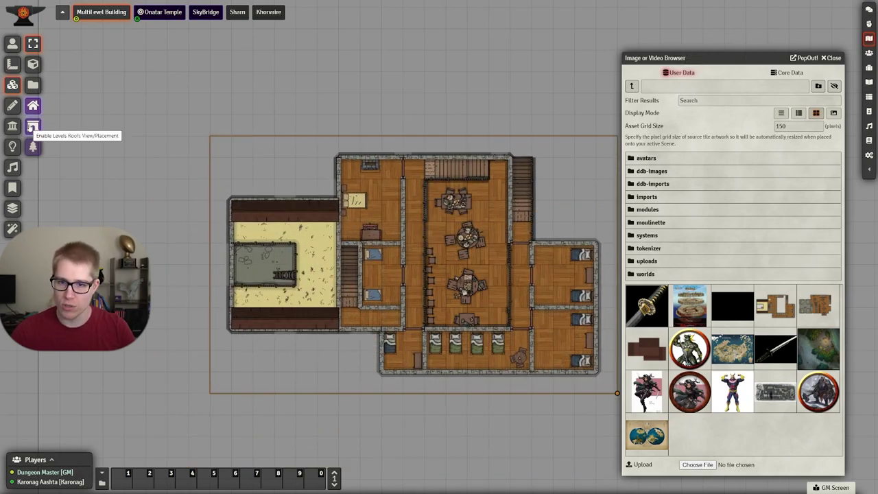
drag(630, 346, 393, 253)
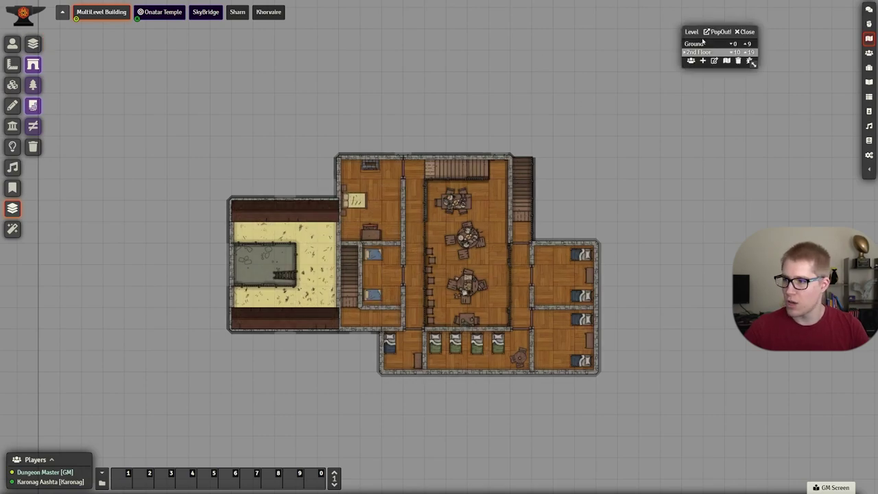
- Compare the scene with the level list closed and open, and inspect the walls on the Ground level
click(746, 32)
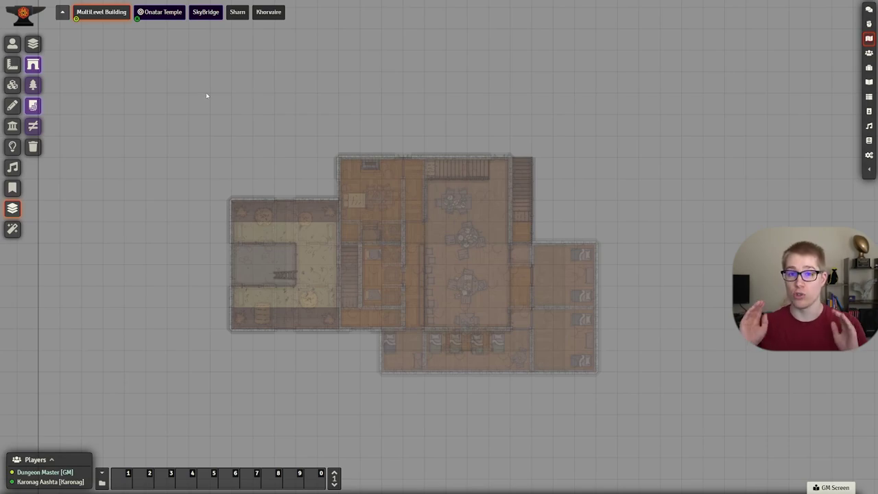
click(33, 43)
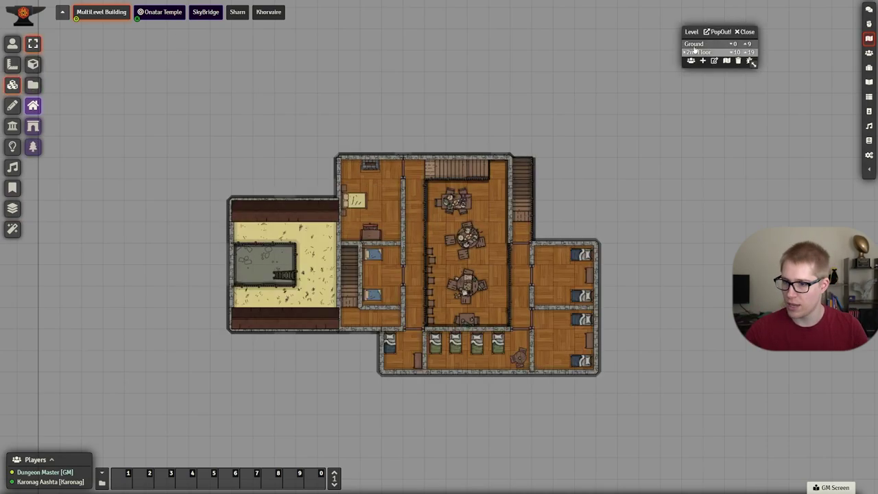
click(746, 31)
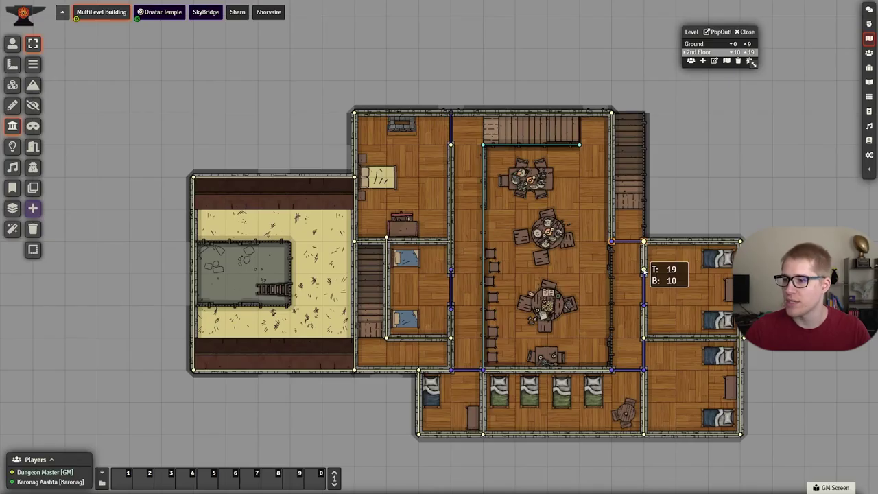
click(701, 44)
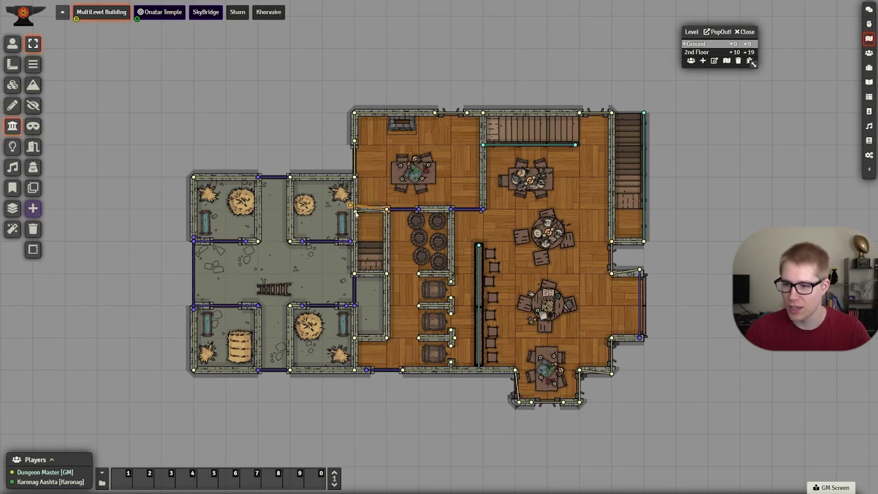
drag(350, 206, 356, 213)
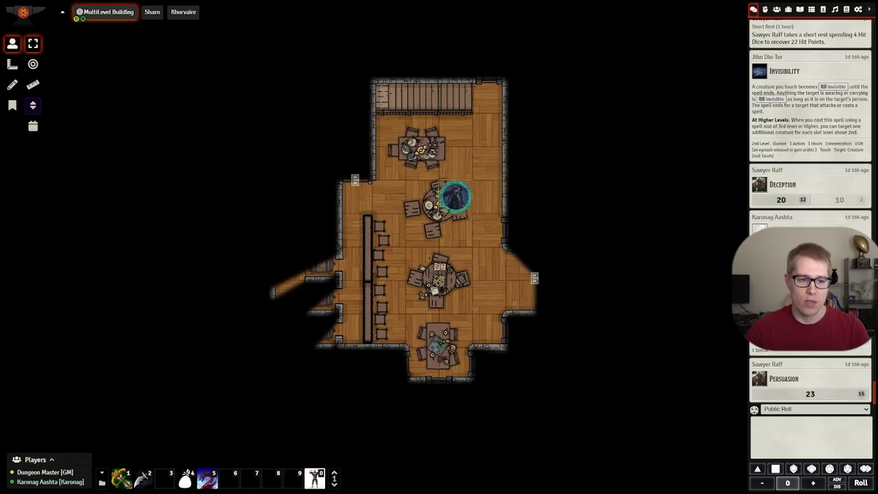
- In the player's view, walk the token from the tavern tables to the far end of the indoor staircase to test changing floors
key(Up)
key(Up)
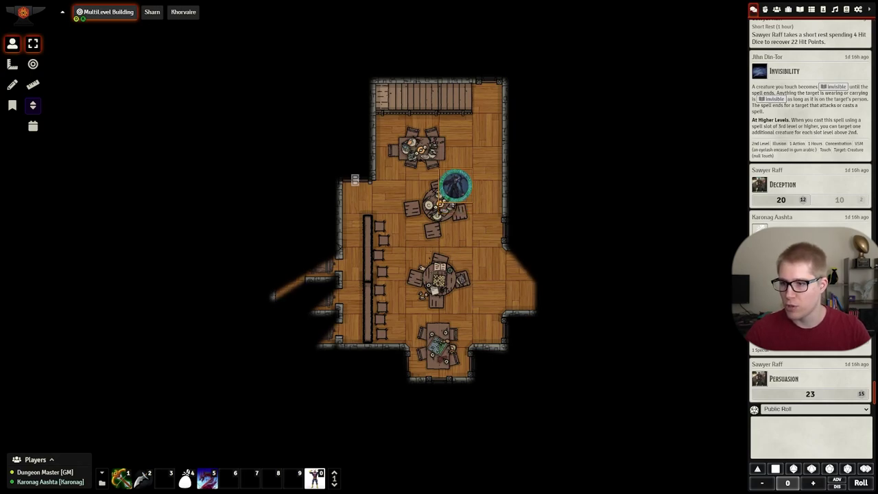
key(Right)
key(Up)
key(Left)
key(Left)
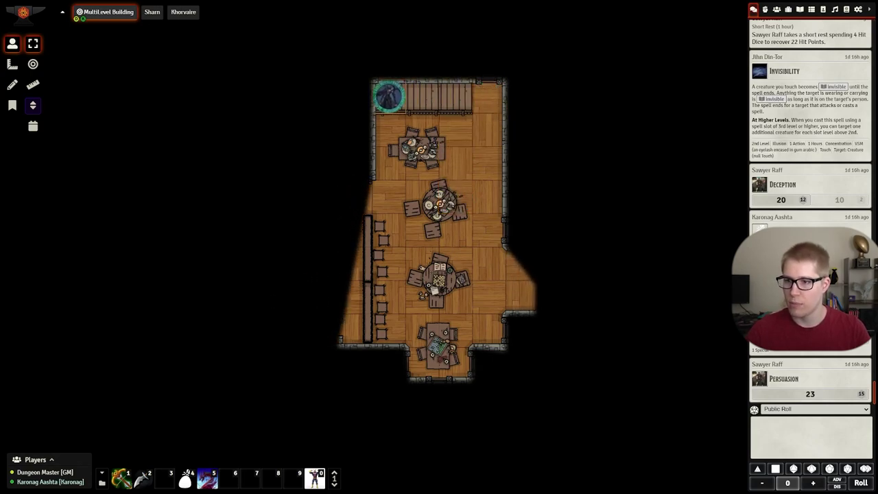
key(Right)
key(Left)
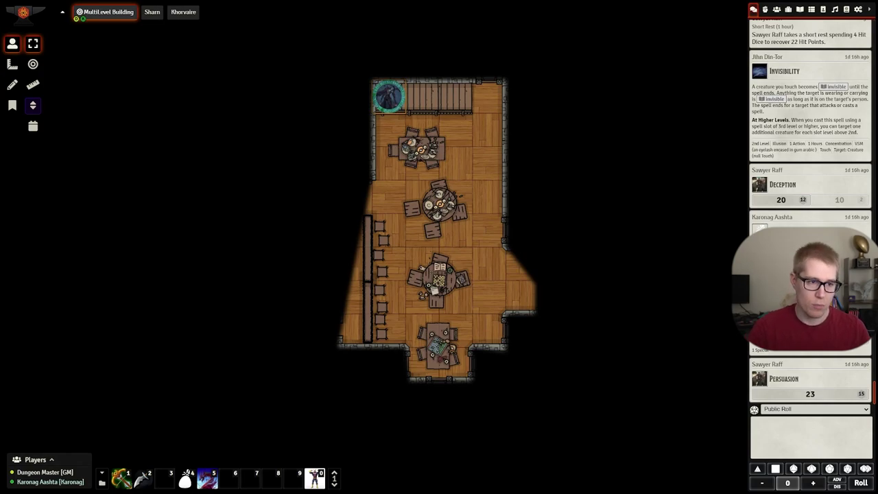
key(Page_Up)
key(Left)
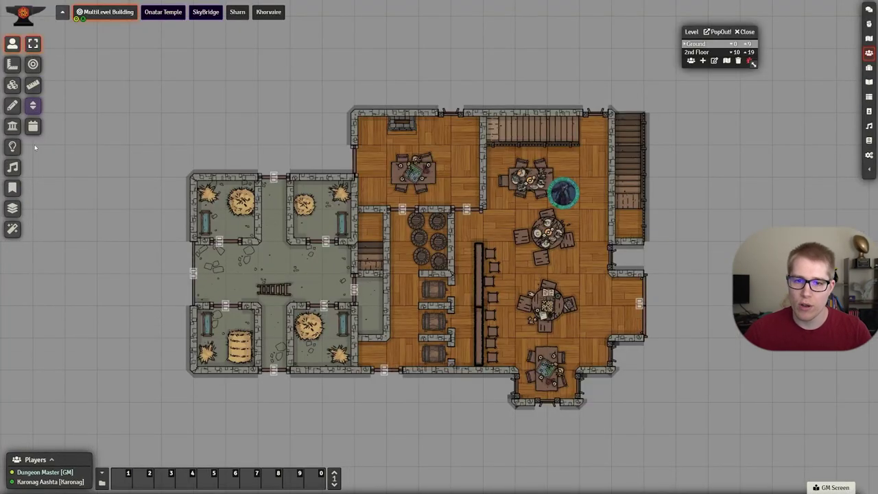
- Back in the GM view, draw a rectangular Levels stair about 50 by 75 pixels over the Ground level's indoor staircase end beside the wall
click(13, 108)
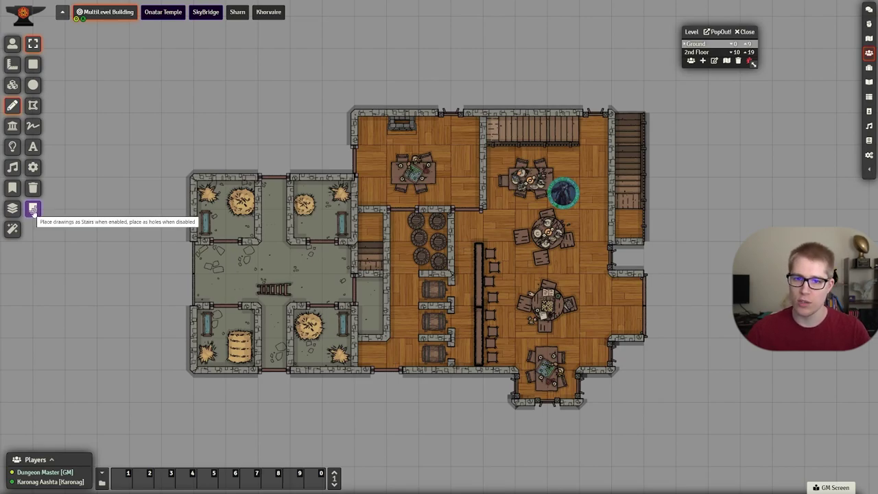
click(33, 64)
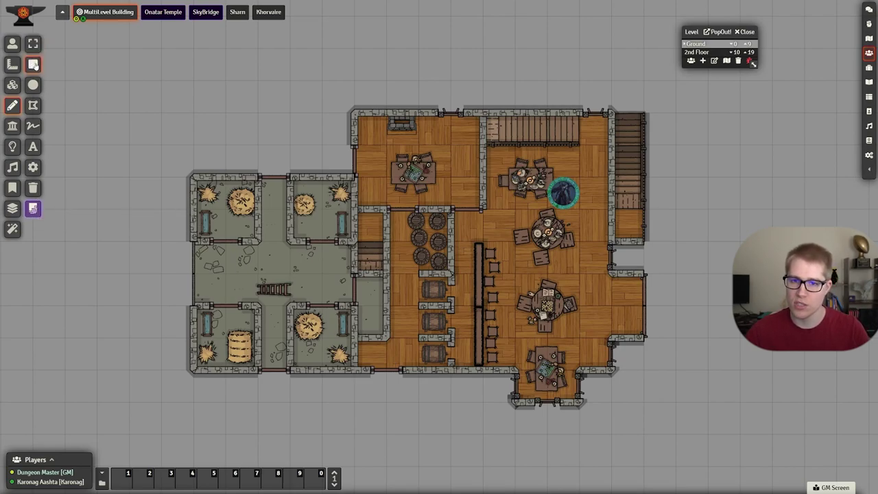
drag(487, 118, 504, 143)
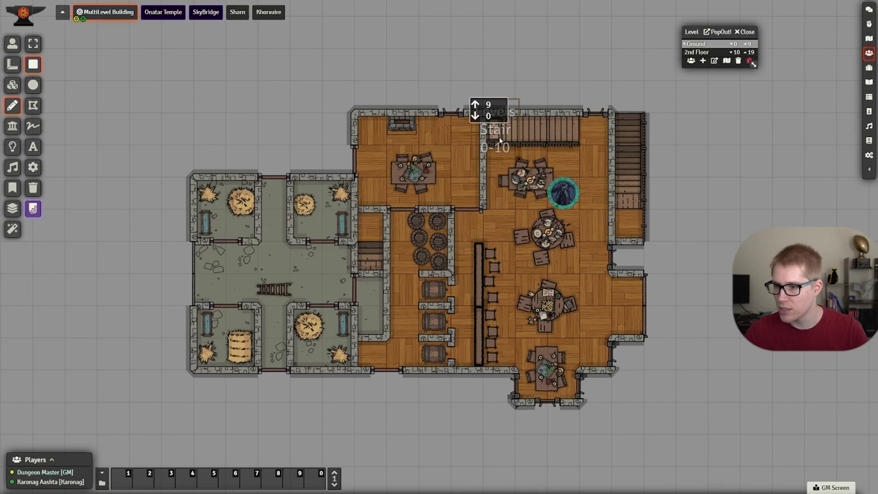
- Set the Ground stair drawing's line opacity to its minimum and its text font size to 8, and update the drawing
double_click(501, 140)
click(422, 197)
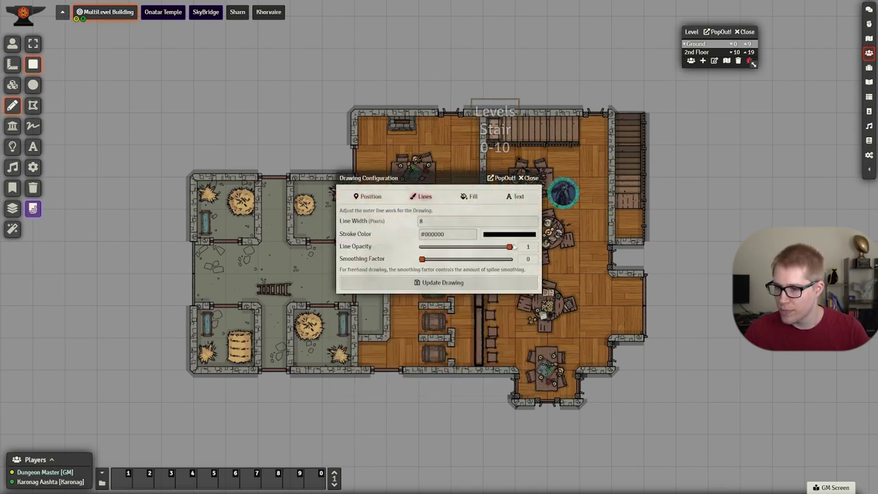
drag(511, 247, 415, 253)
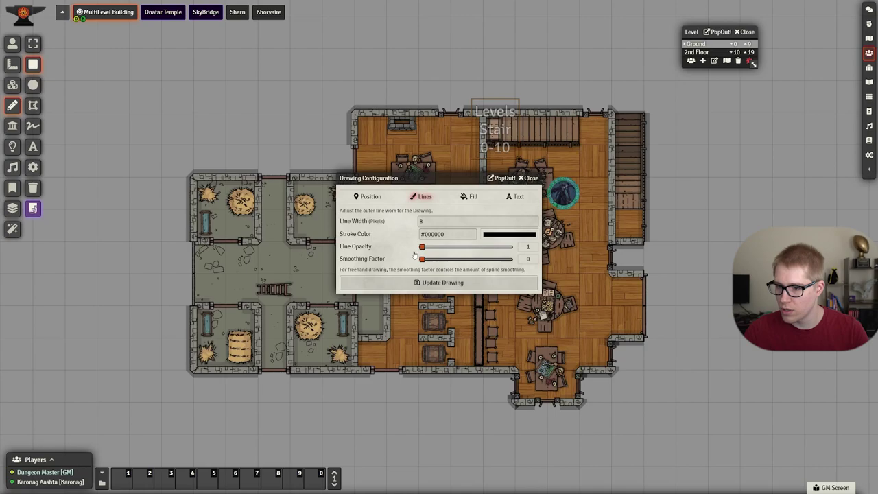
click(515, 197)
double_click(444, 247)
text(8)
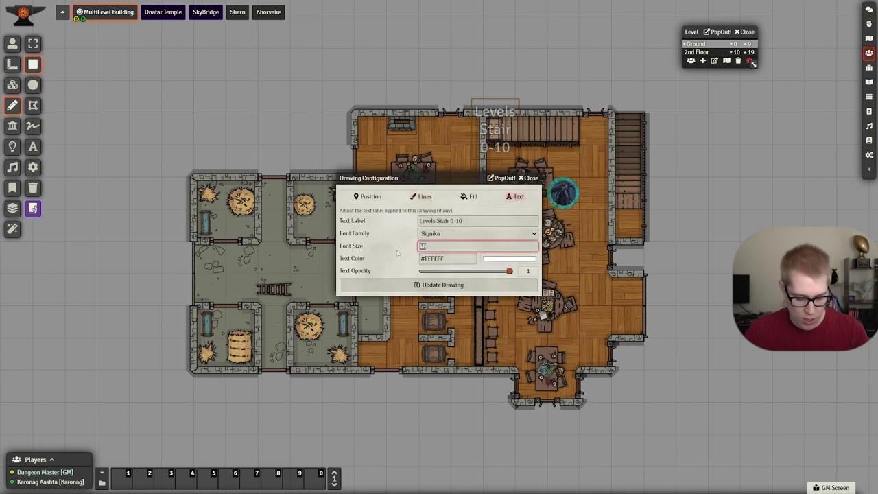
click(370, 197)
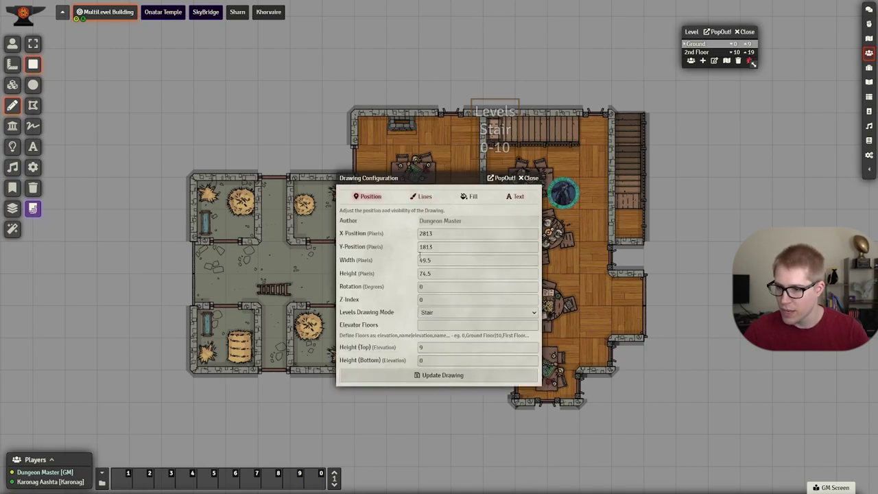
click(429, 375)
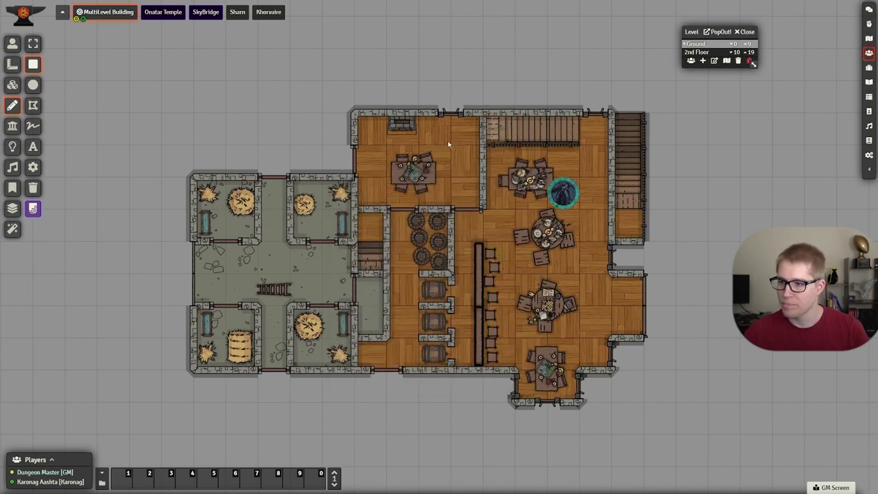
- Activate the 2nd Floor level and draw a rectangular stair about 63 by 87 pixels over the same end of the indoor staircase
click(699, 52)
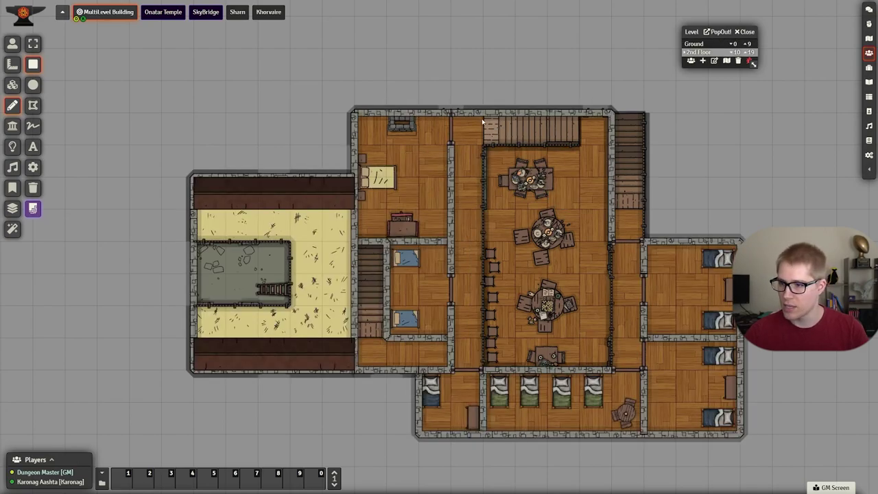
drag(484, 118, 502, 145)
- Set the 2nd Floor stair drawing's text font size to 8 and update the drawing with its revised configuration
double_click(495, 141)
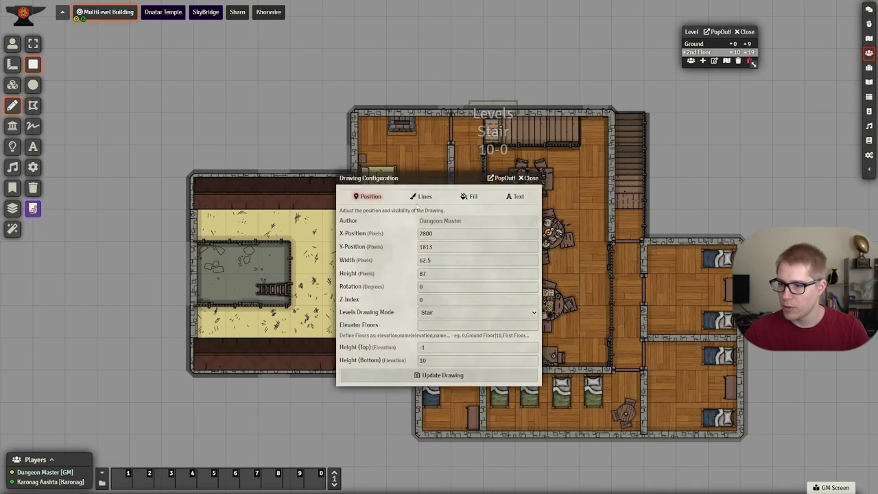
click(420, 198)
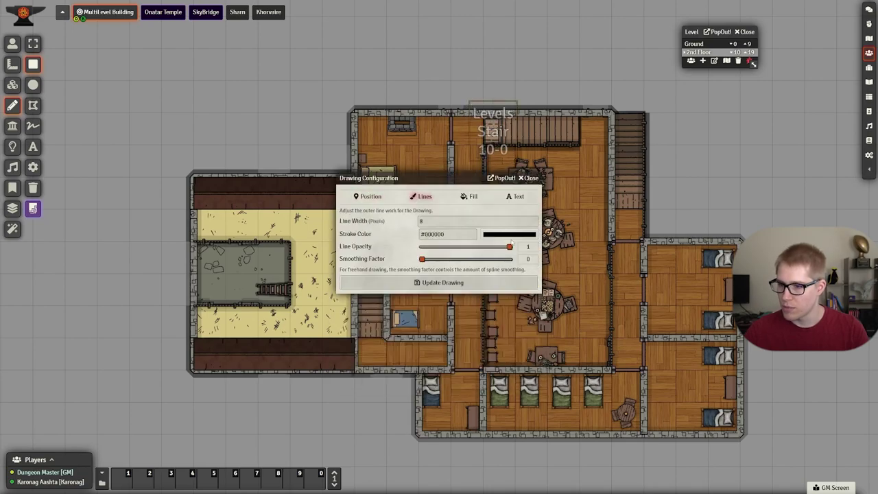
click(516, 196)
drag(426, 245, 396, 248)
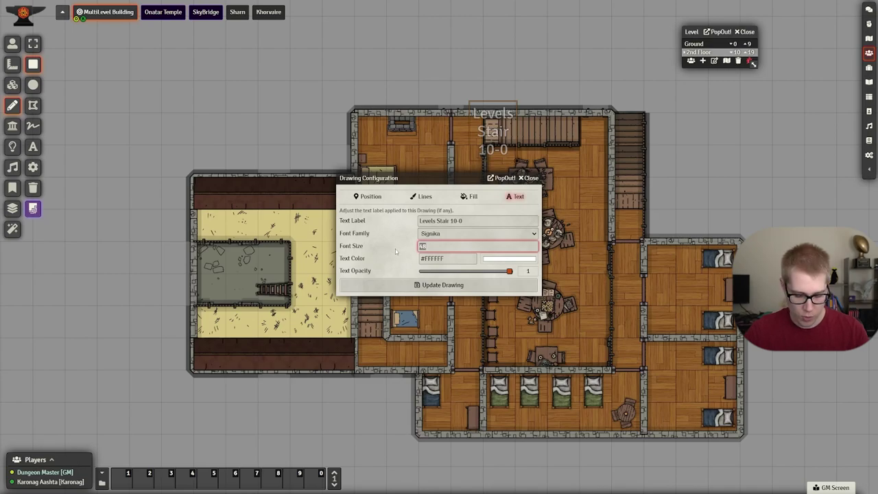
text(8)
click(398, 272)
click(370, 197)
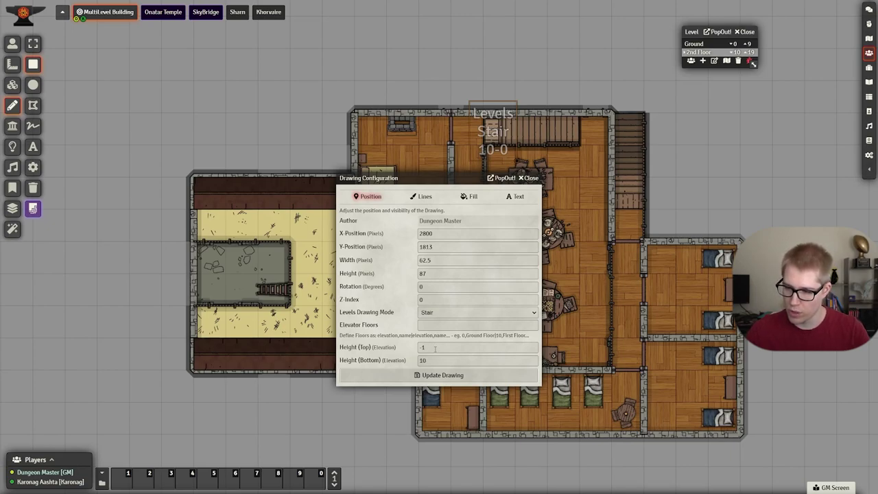
double_click(435, 348)
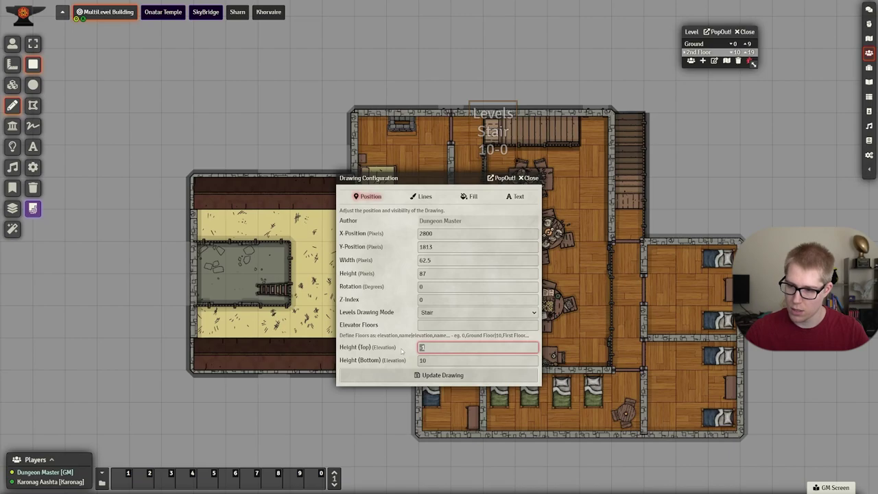
click(412, 374)
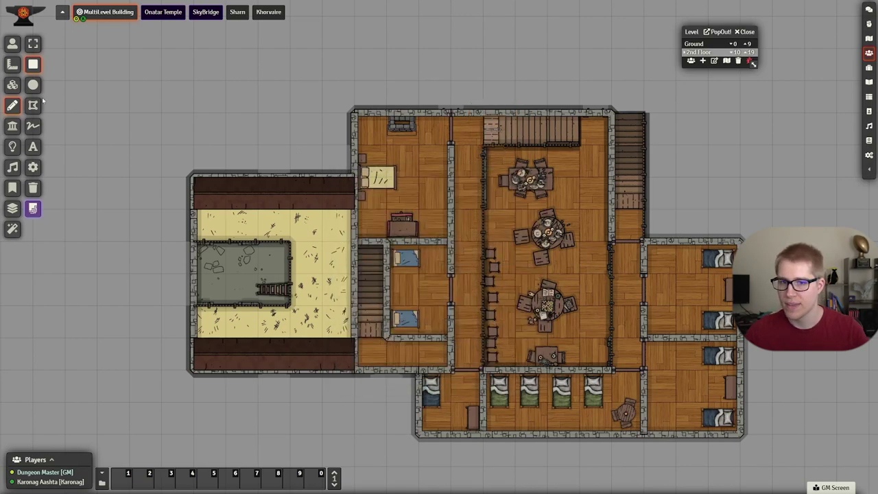
- Activate the Ground level and draw a rectangular Levels hole about 375 by 688 pixels over the main dining hall beneath the staircase
click(12, 45)
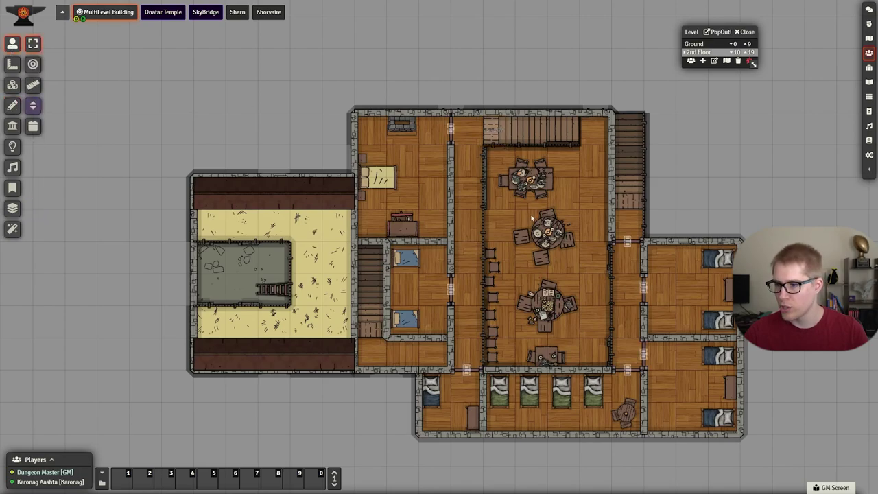
scroll(614, 194, down, 2)
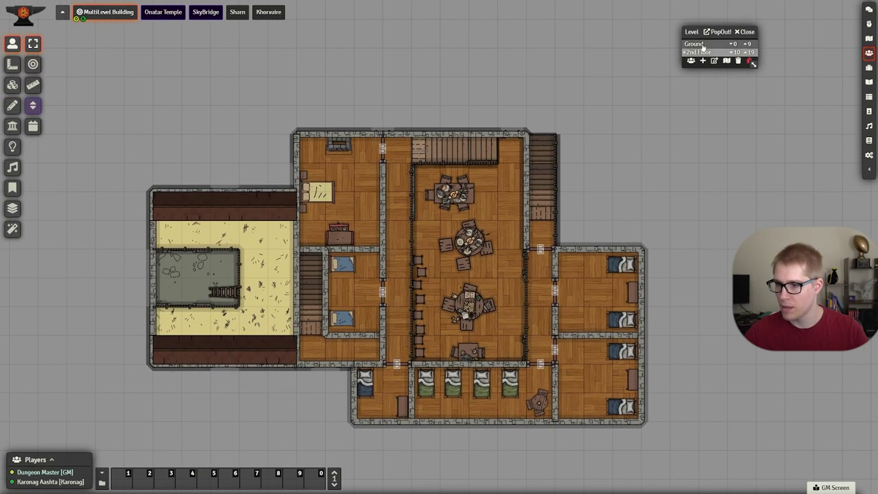
click(709, 53)
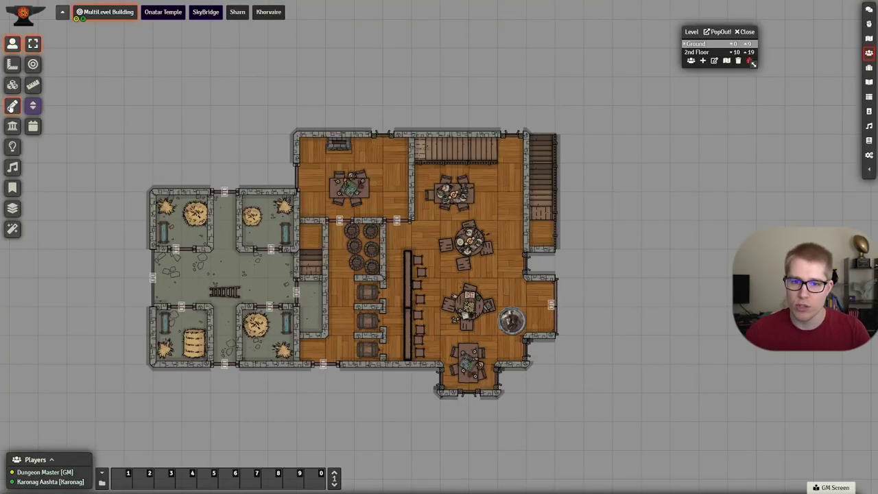
click(13, 105)
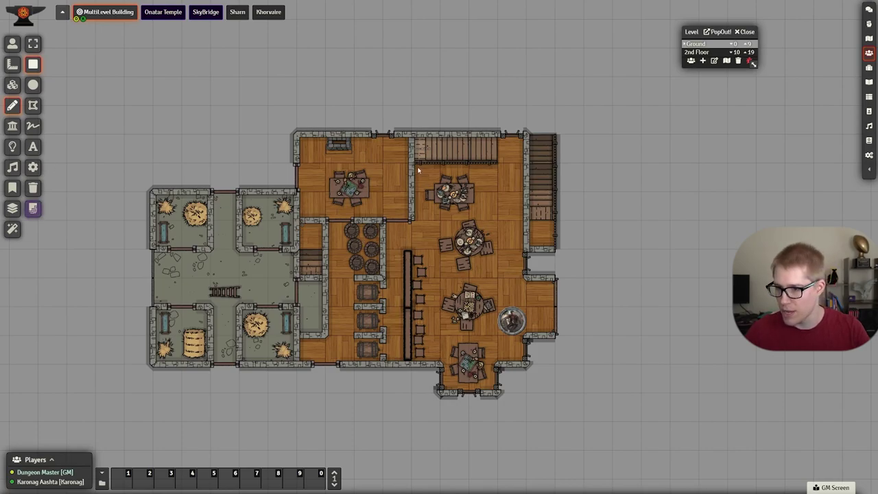
drag(414, 166, 525, 364)
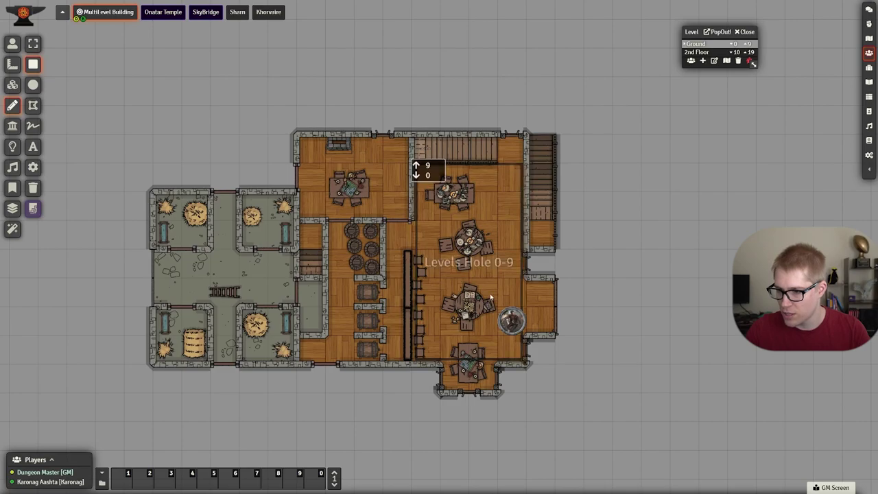
- Set the dining hall hole's bottom elevation to 0 and top elevation to 19, and update the drawing
double_click(480, 270)
click(425, 360)
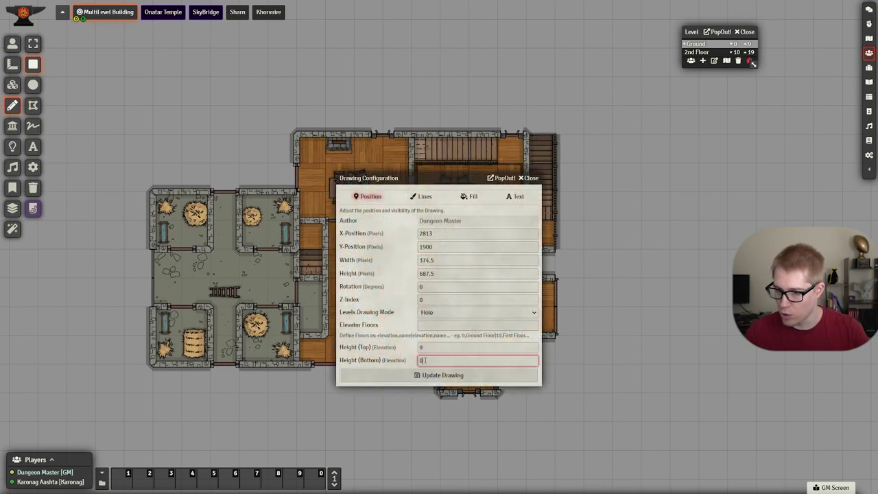
key(BackSpace)
text(0)
click(426, 349)
key(BackSpace)
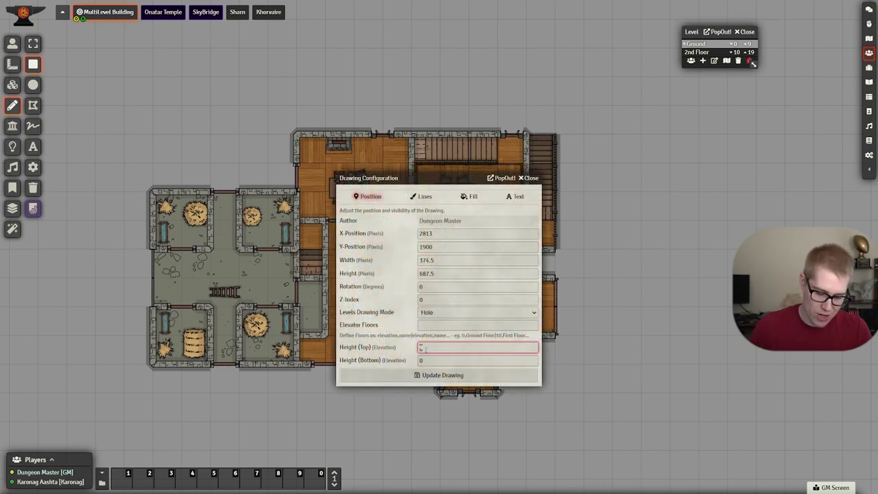
text(19)
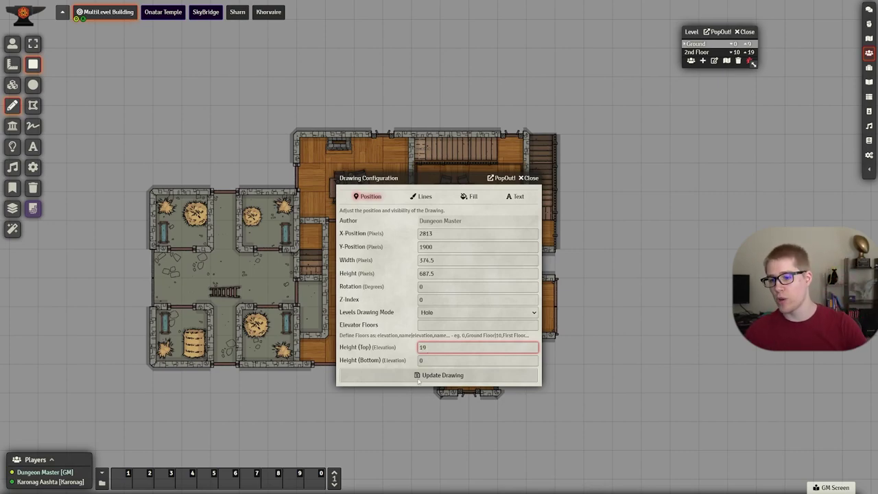
click(411, 339)
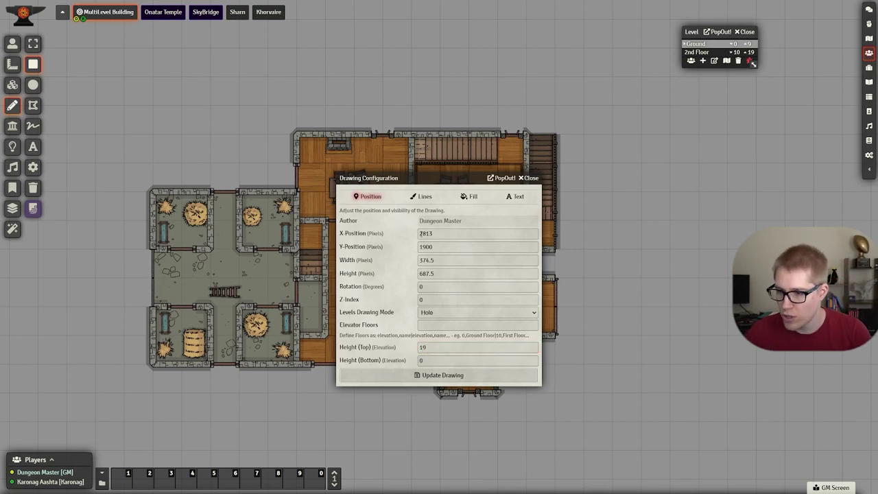
click(423, 196)
click(452, 275)
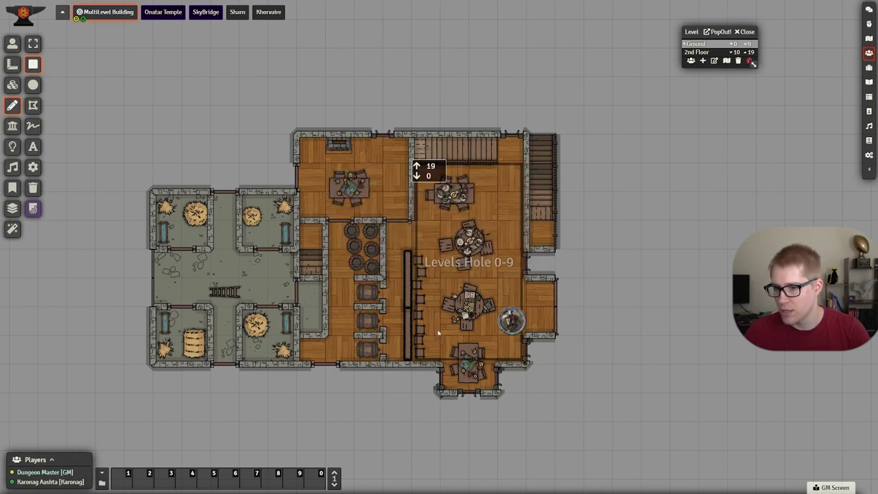
- Lower the hole drawing's line opacity to its minimum, clear its text label and update the drawing
click(33, 166)
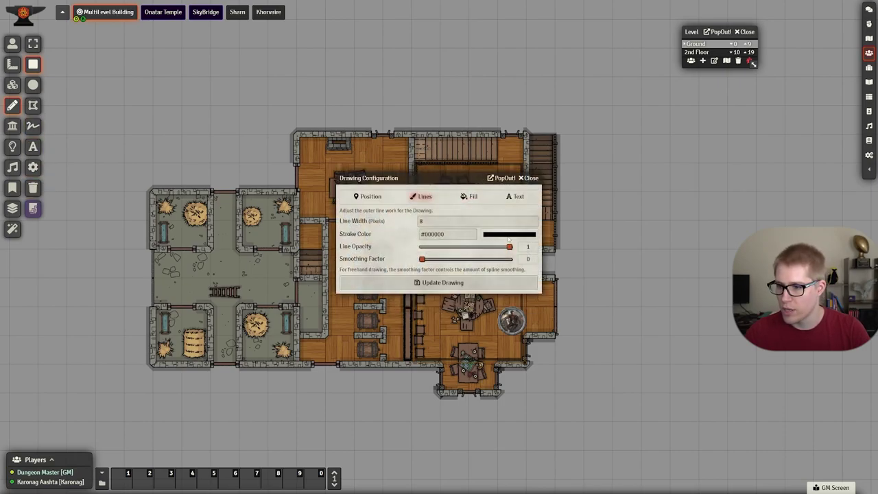
drag(509, 247, 427, 256)
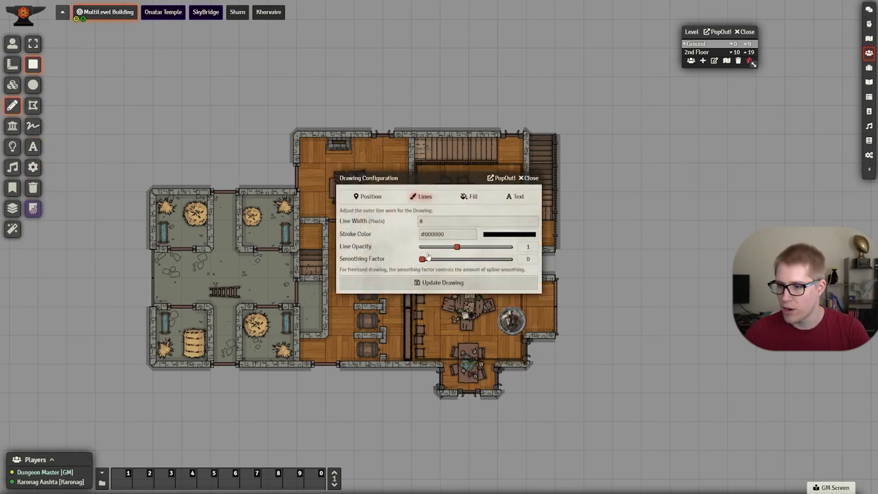
click(469, 197)
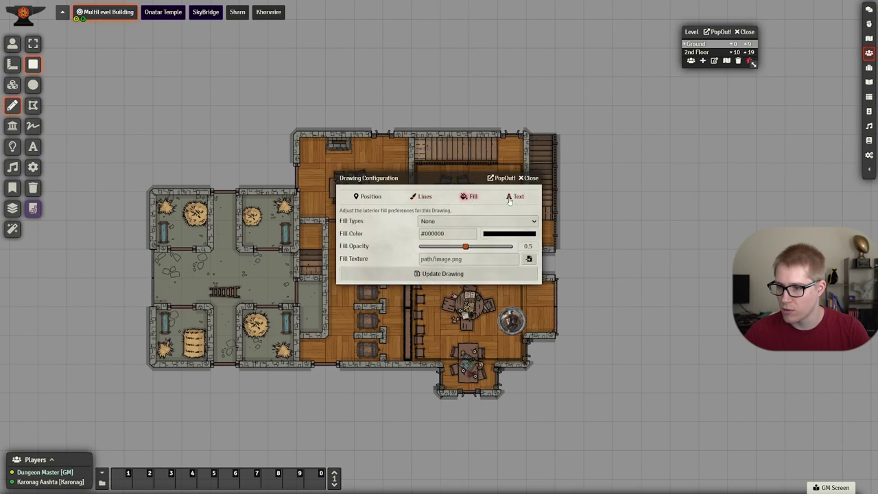
click(515, 197)
drag(439, 218, 361, 224)
key(BackSpace)
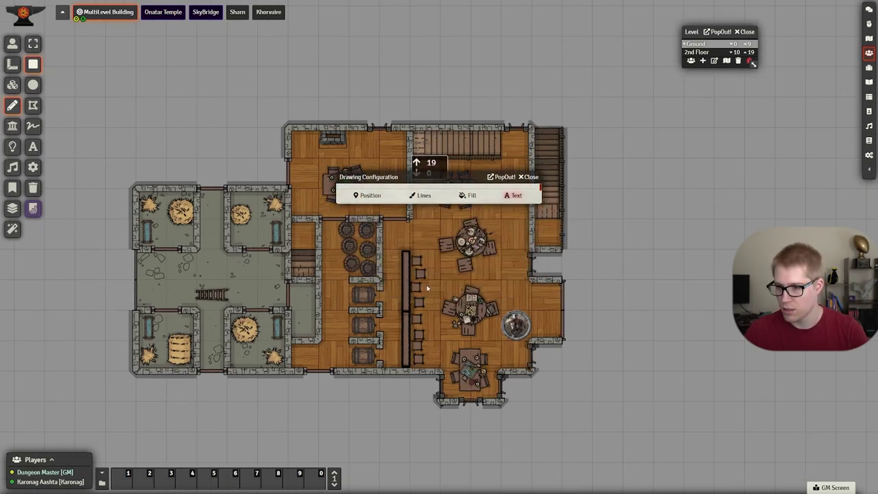
click(426, 284)
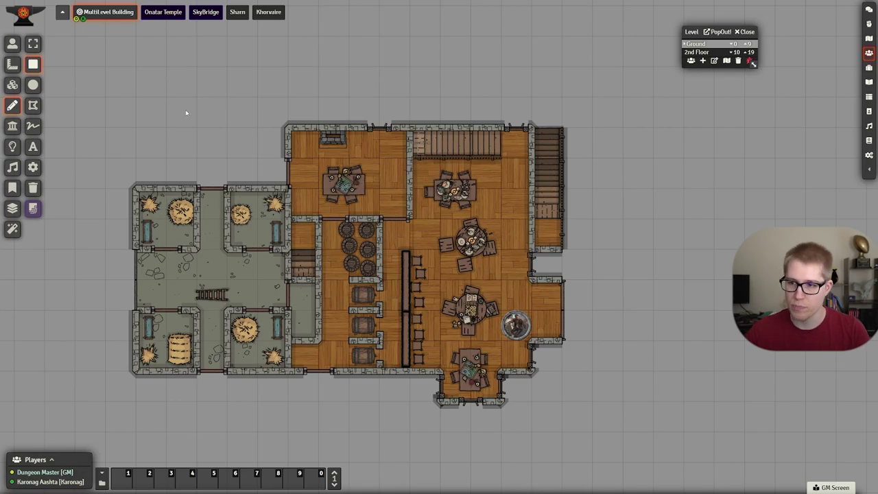
key(BackSpace)
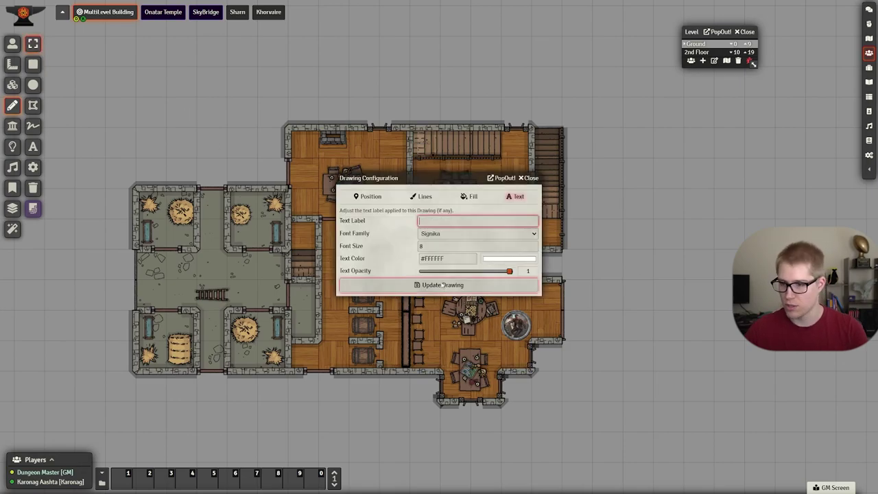
click(448, 287)
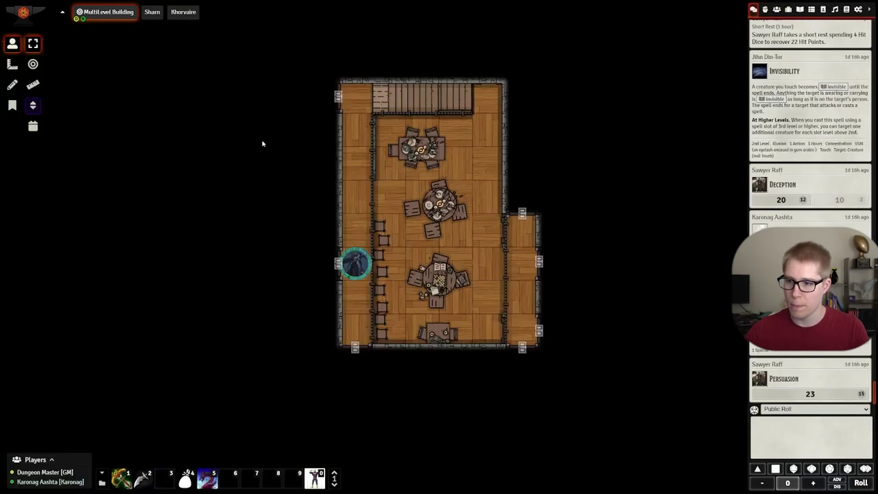
- In the player's view, walk the selected token along the 2nd floor balcony and down the indoor staircase to test the hole
click(357, 264)
key(Up)
key(Up)
key(Up)
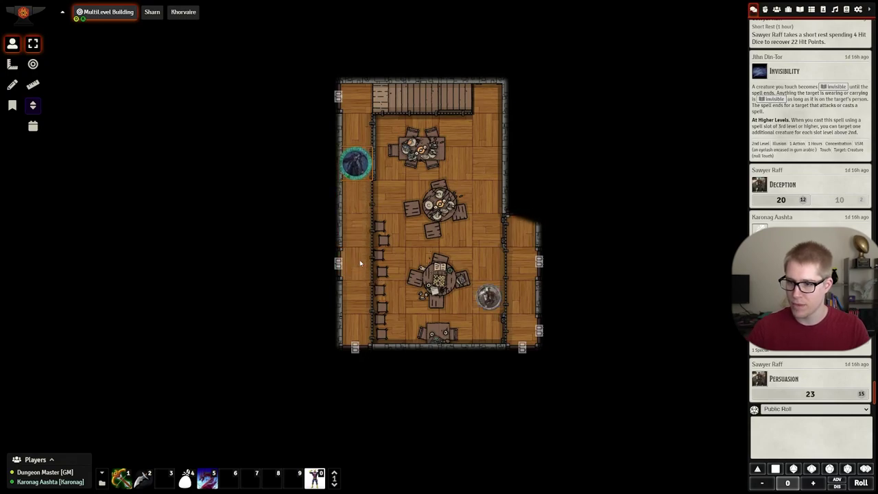
key(Up)
key(Up)
key(Right)
key(Right)
key(Right)
key(Right)
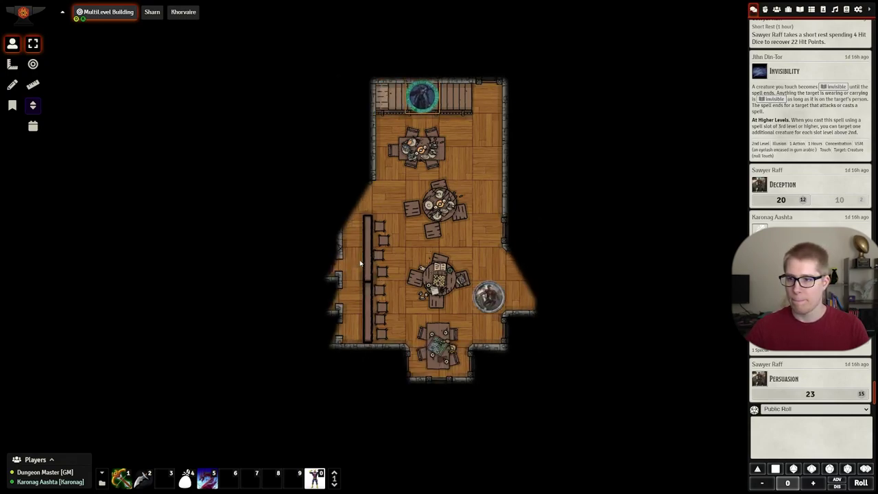
- Move the token from the foot of the staircase into the ground floor dining hall and back to check its vision
key(Down)
key(Down)
key(Down)
key(Up)
key(Up)
key(Up)
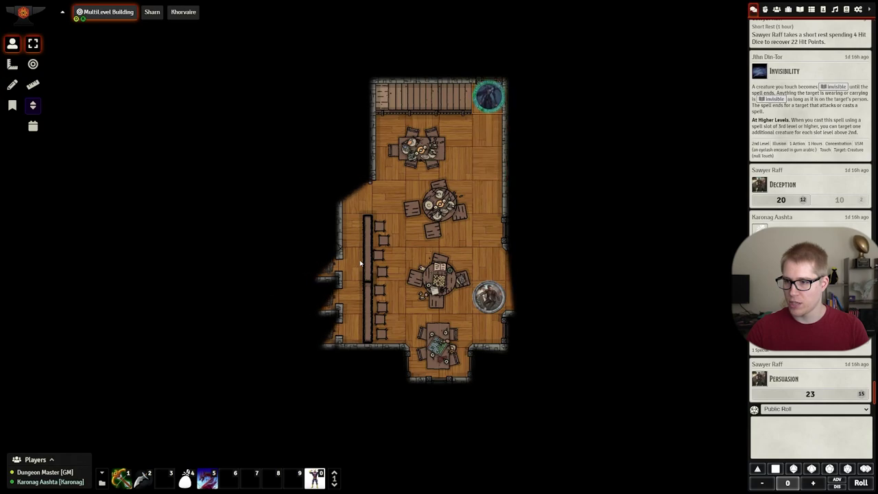
- Walk the token back up the staircase and along the balcony to check the view down into the dining hall
key(Left)
key(Left)
key(Left)
key(Left)
key(Down)
key(Down)
key(Down)
key(Down)
key(Down)
key(Down)
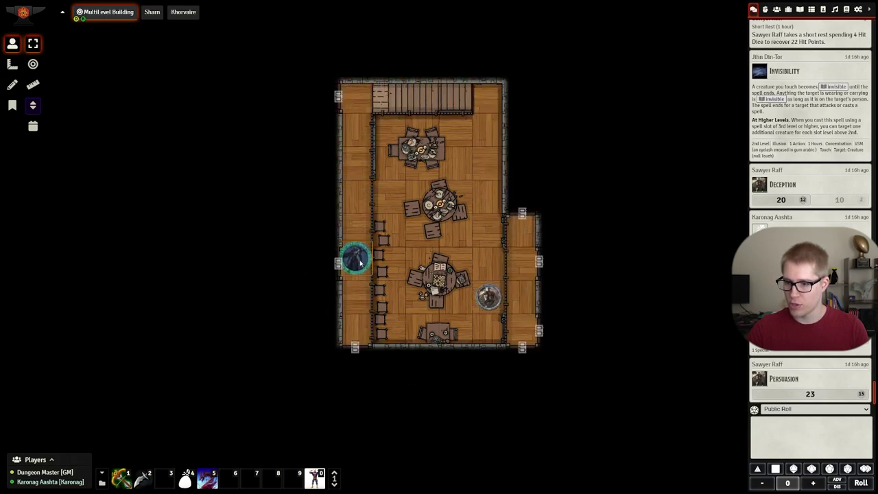
key(Up)
key(Up)
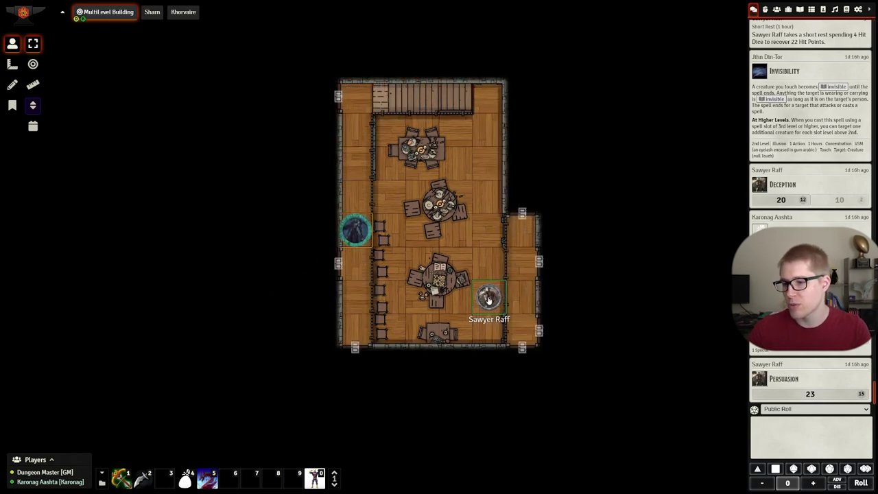